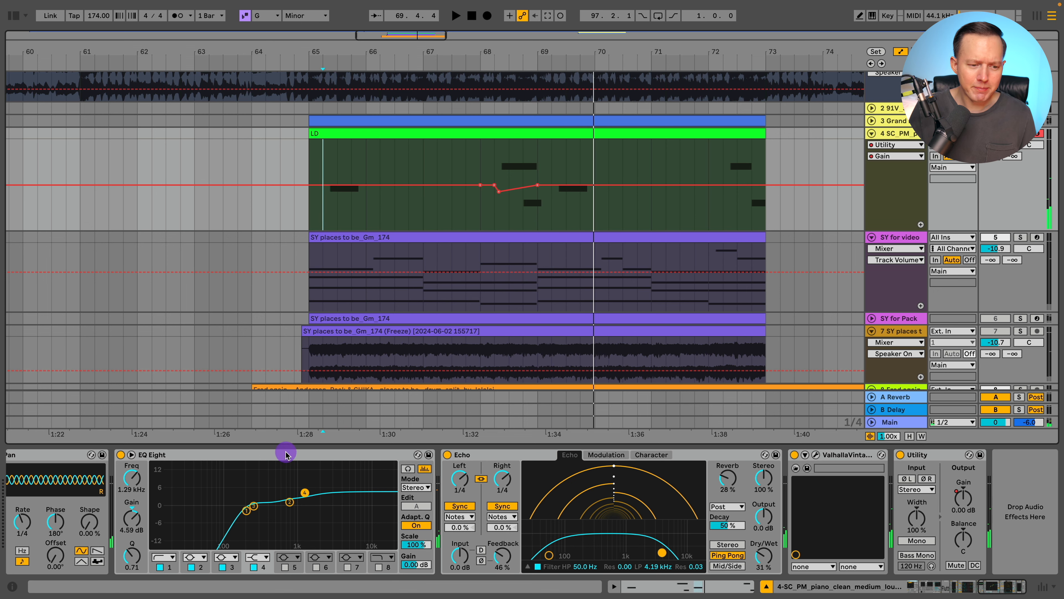
- Bring up the sample waveform of the piano sampler on the lead track
scroll(398, 459, left, 10)
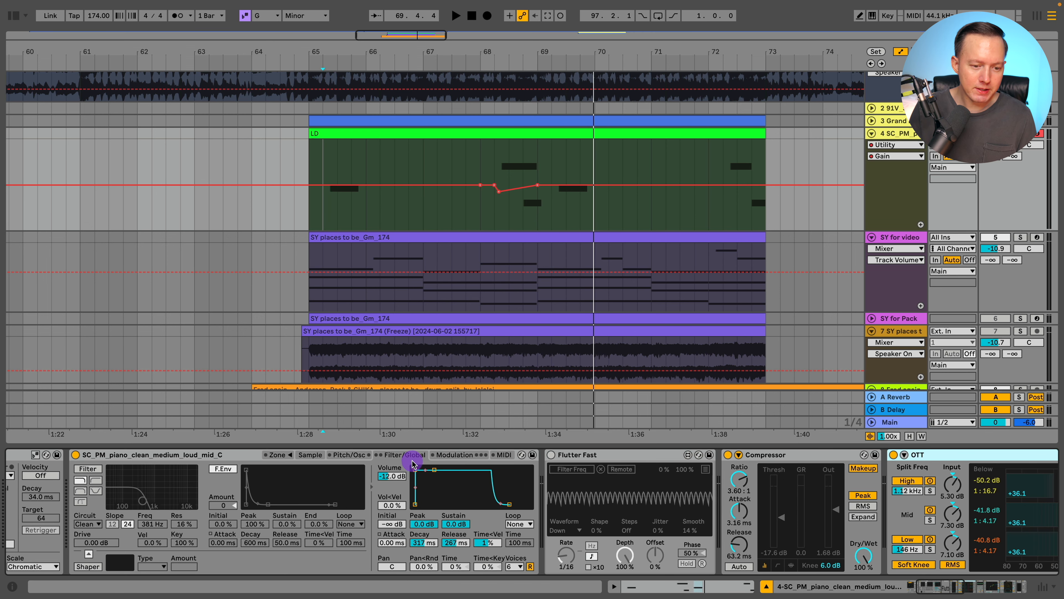
click(155, 456)
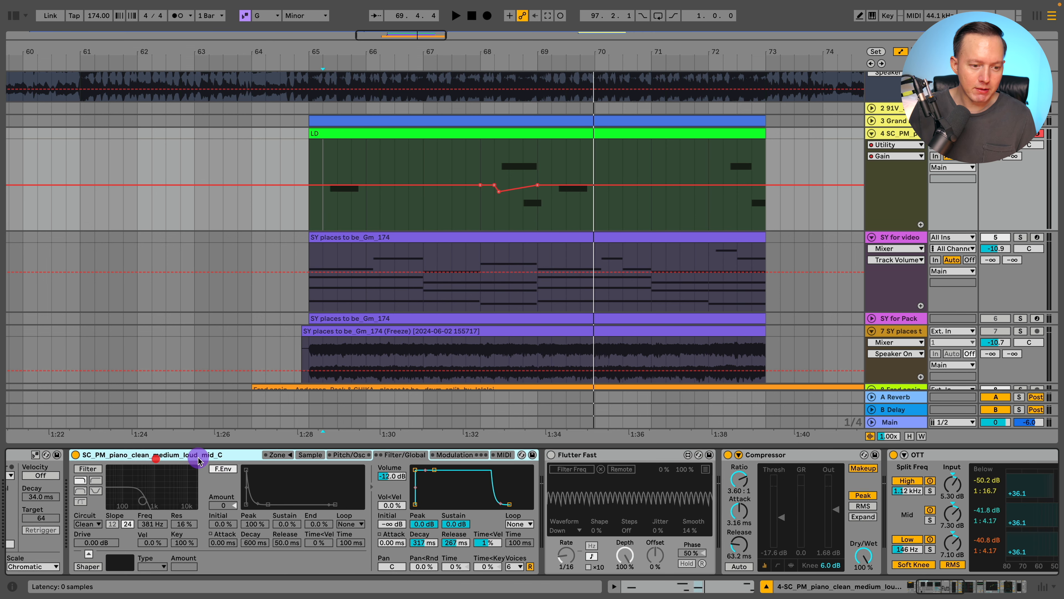
click(306, 456)
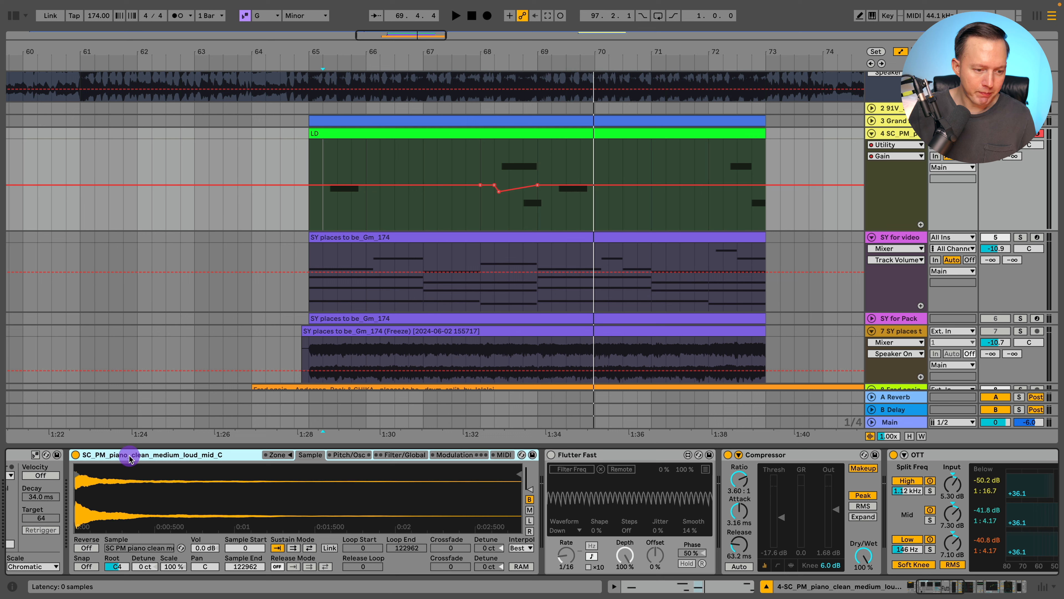
- Deactivate all the audio effects after the piano sampler, from the effect rack and Flutter Fast through Utility
click(597, 454)
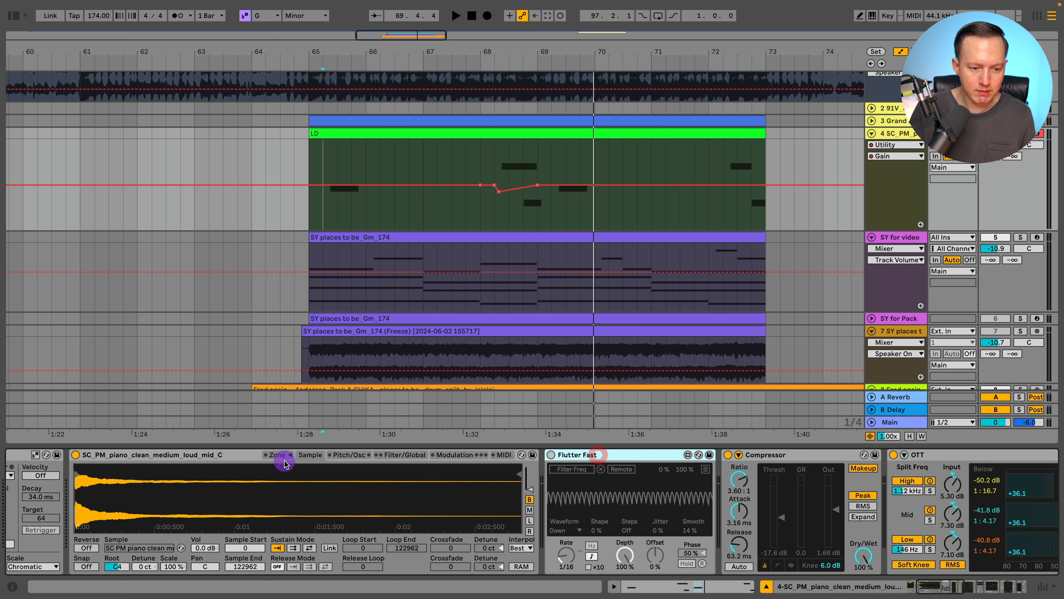
scroll(628, 461, right, 10)
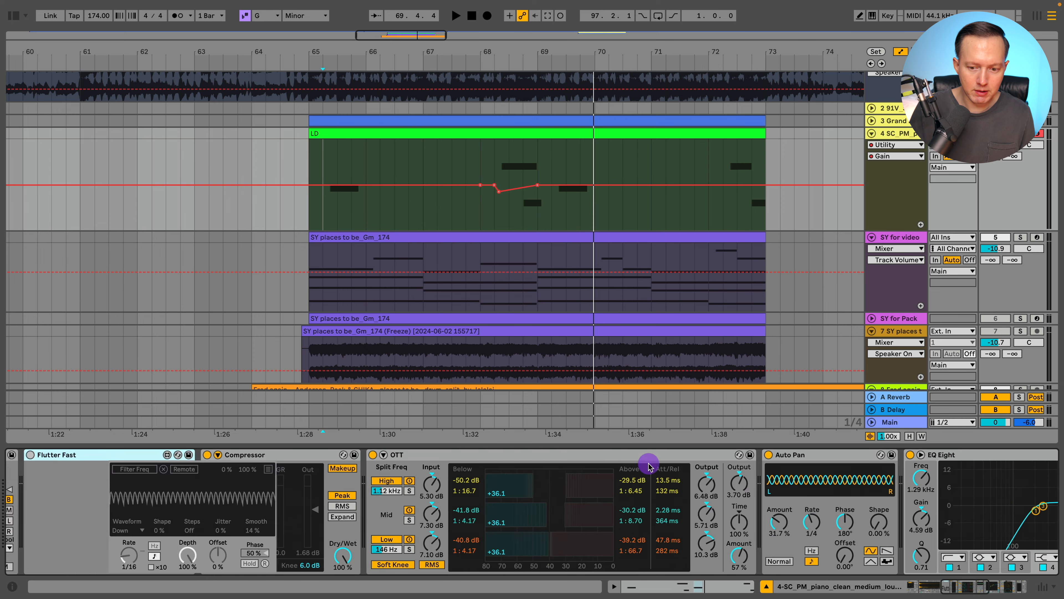
scroll(648, 467, right, 15)
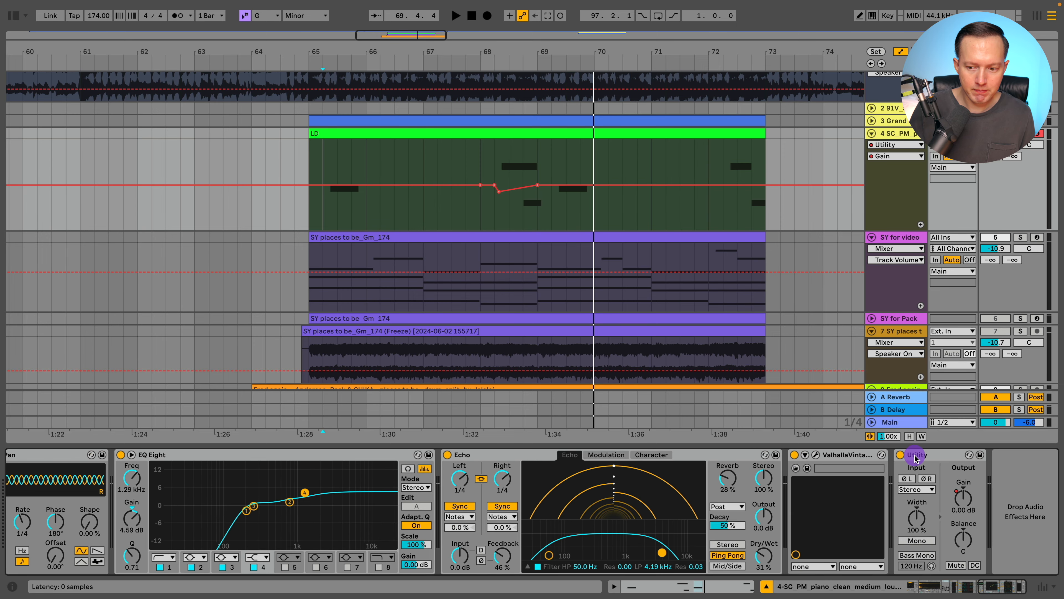
shift+click(929, 456)
scroll(712, 454, left, 20)
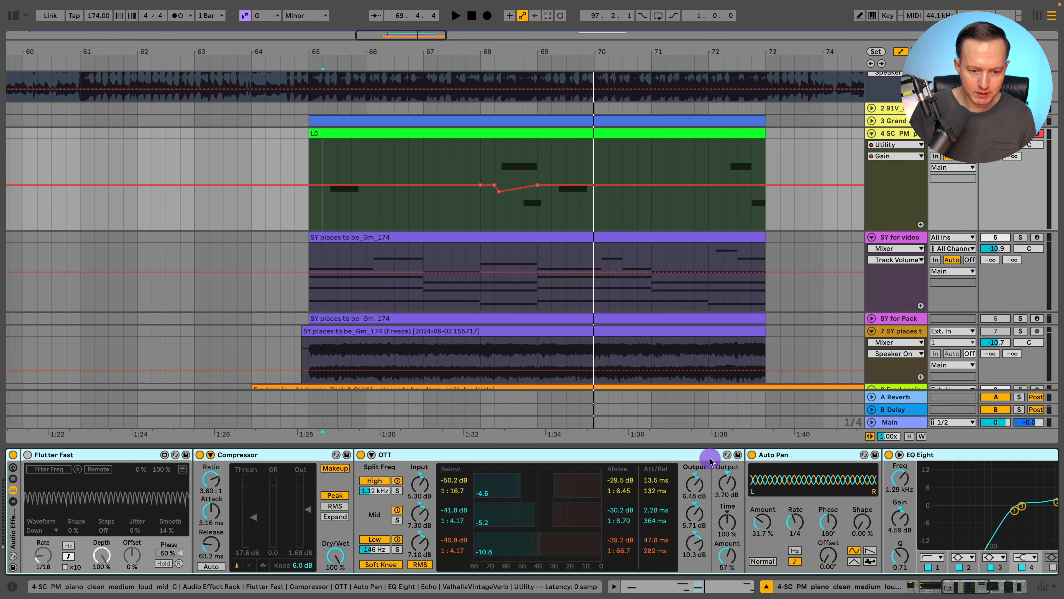
click(526, 458)
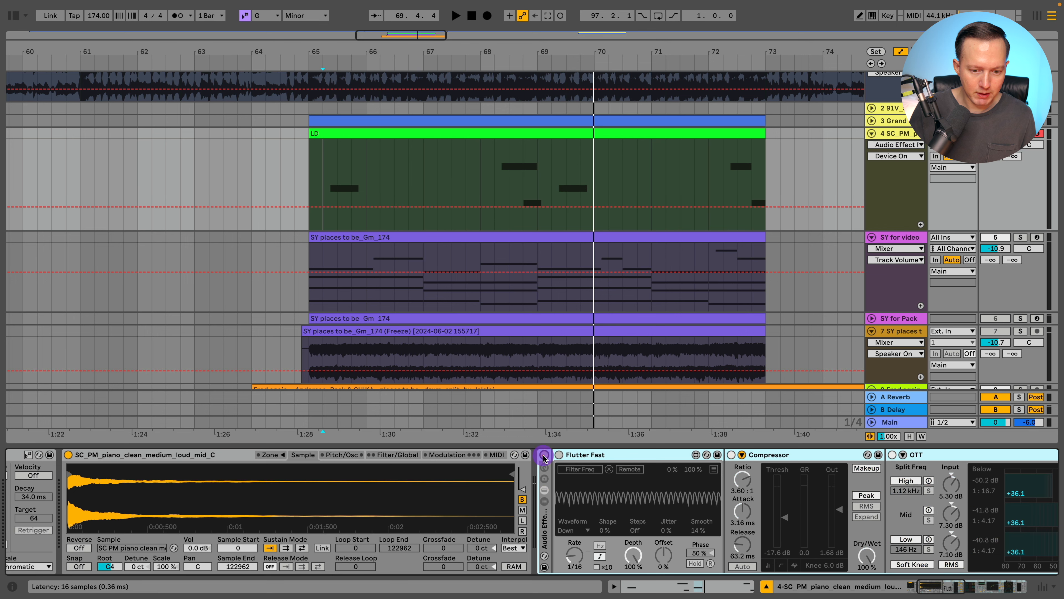
click(523, 295)
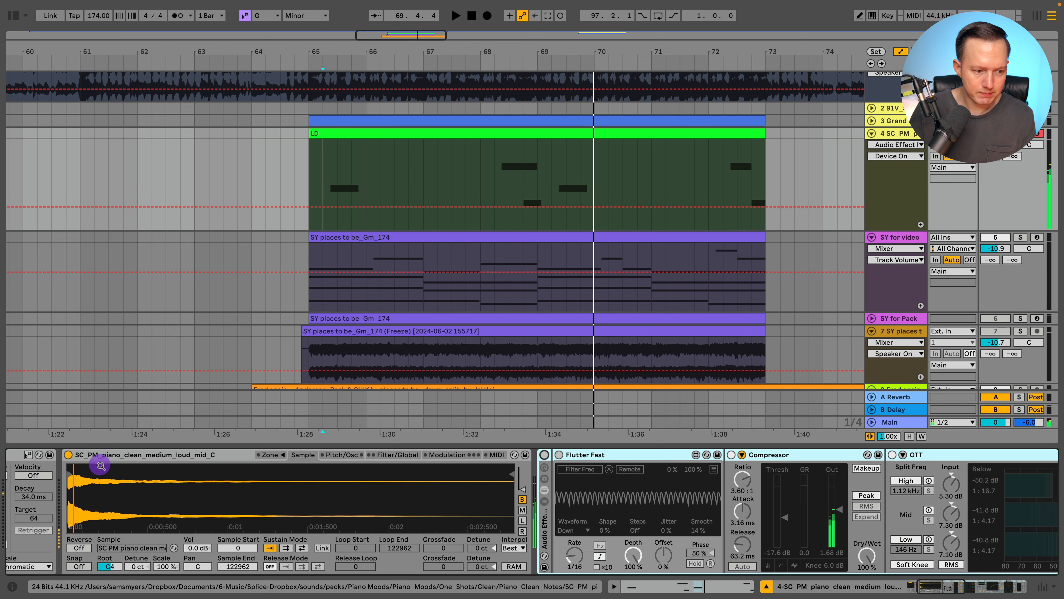
- Bypass the Arpeggiator to audition the dry piano, then switch it back on and play the lead
scroll(123, 448, left, 6)
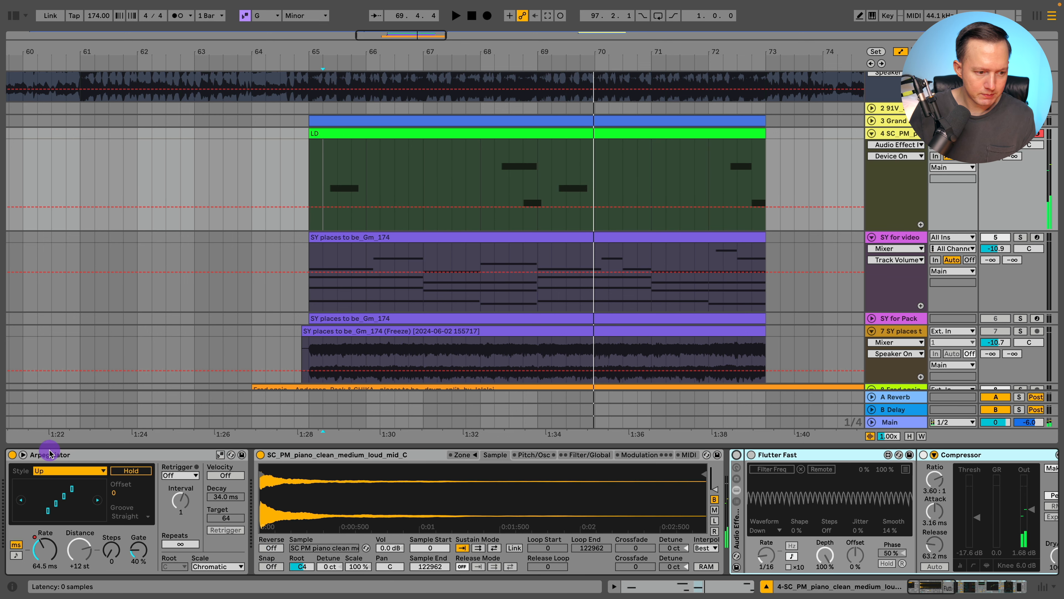
click(13, 456)
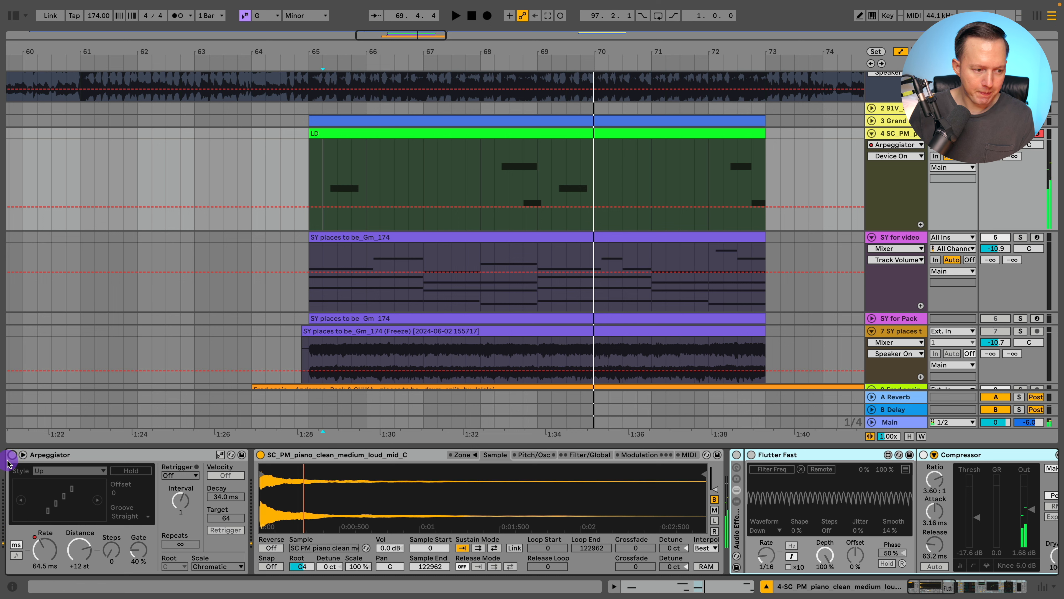
click(12, 454)
key(space)
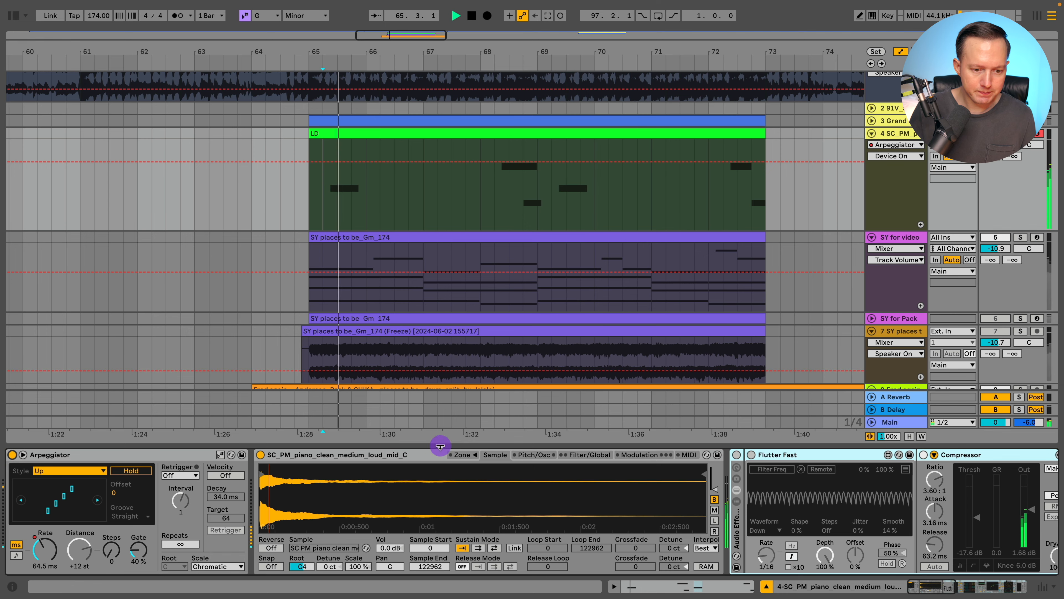
scroll(369, 459, right, 7)
key(space)
- Reactivate the lead's audio effects and delete the Flutter Fast device from the chain
click(448, 455)
click(448, 455)
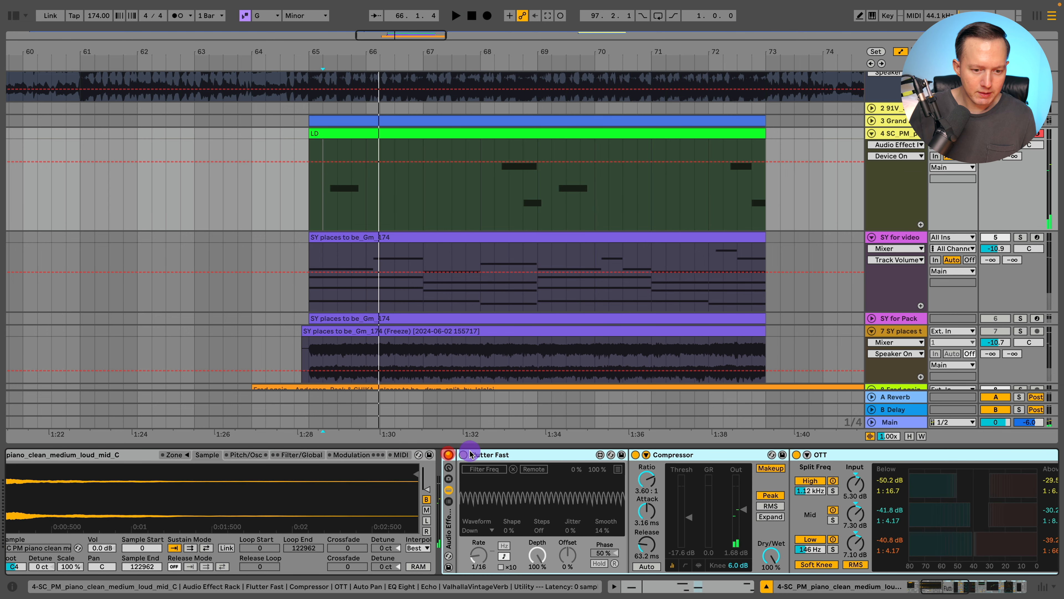
click(494, 454)
key(Delete)
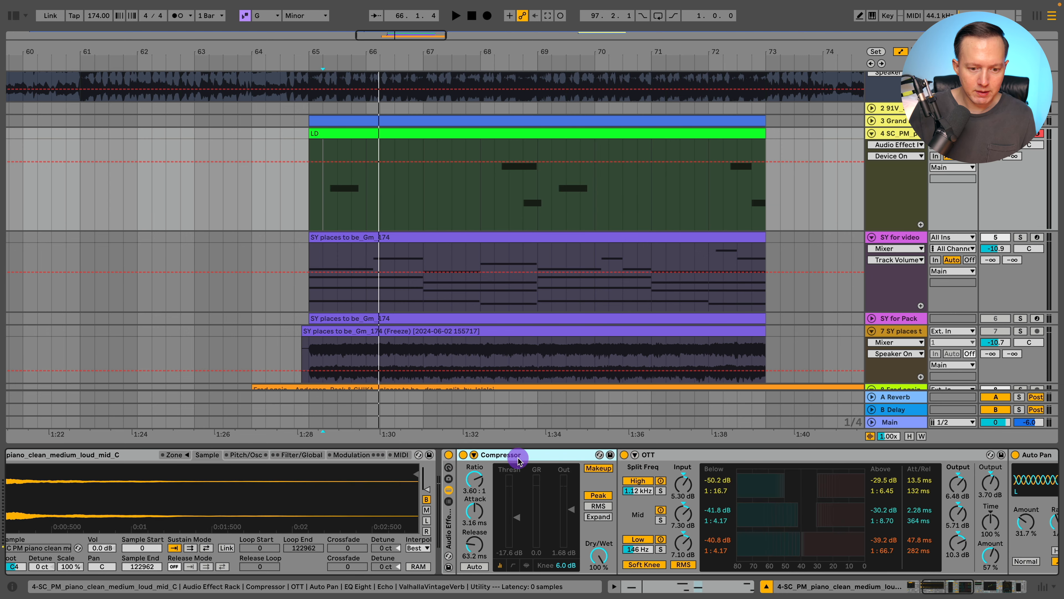
- Examine the Compressor, OTT, Auto Pan, EQ Eight and Echo settings in the lead's effect chain
scroll(509, 458, right, 3)
click(393, 457)
click(544, 456)
scroll(543, 456, right, 3)
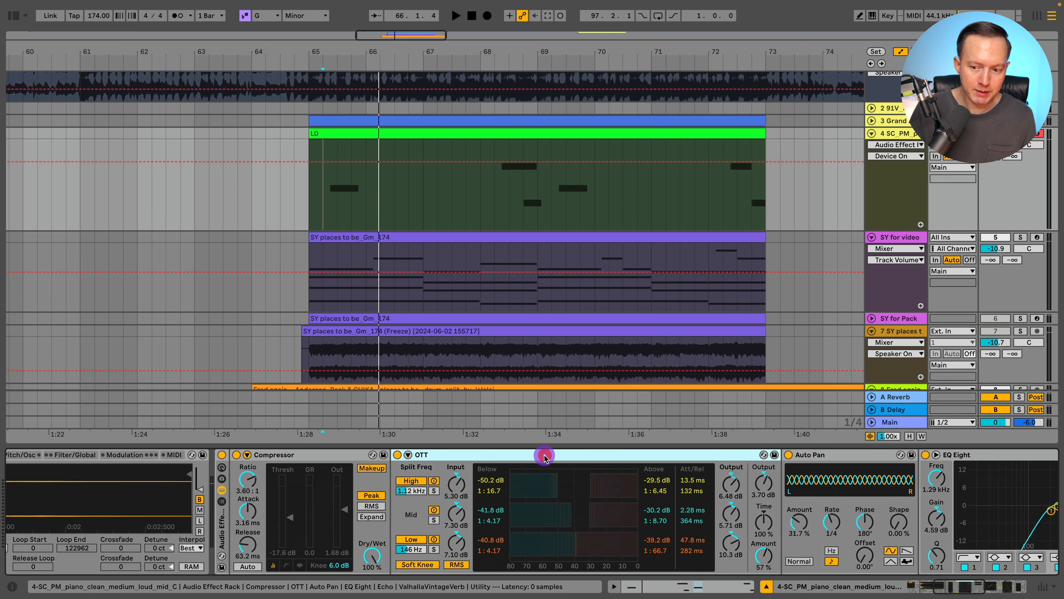
click(819, 454)
scroll(736, 455, right, 3)
scroll(736, 455, right, 5)
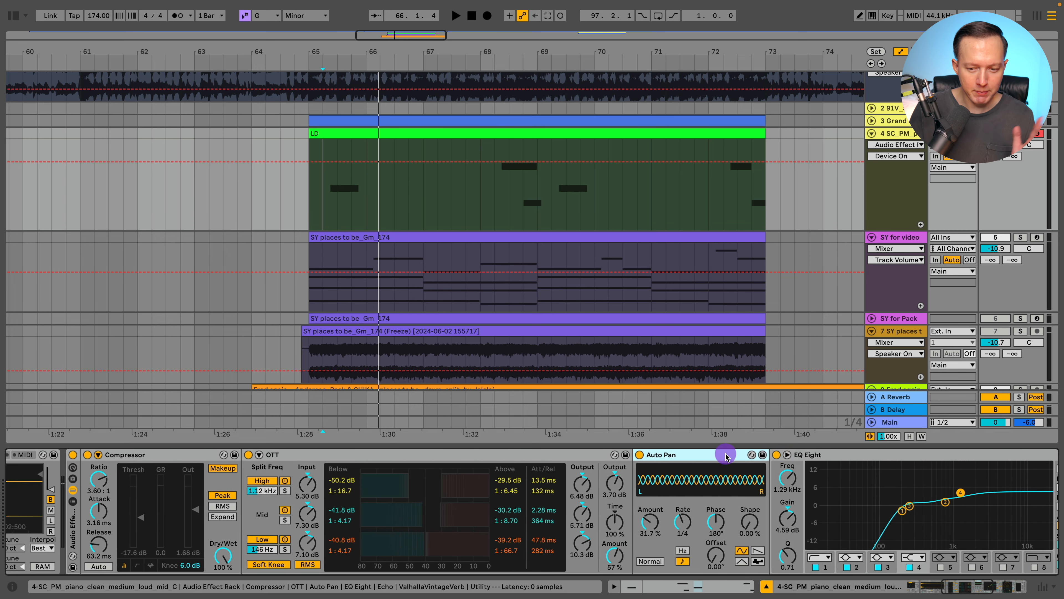
click(658, 456)
scroll(658, 455, right, 3)
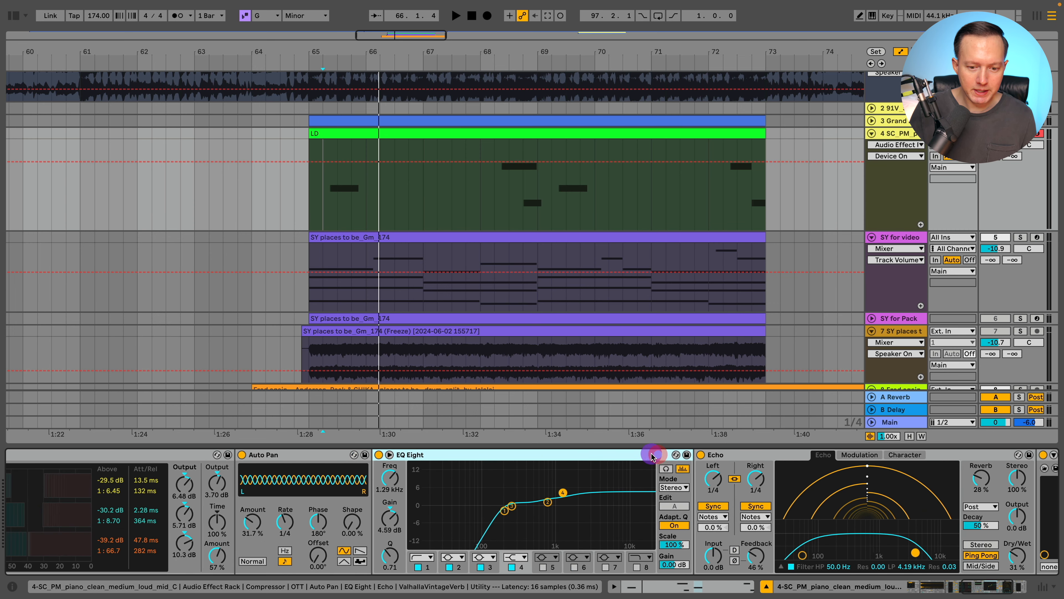
scroll(586, 456, right, 5)
click(545, 455)
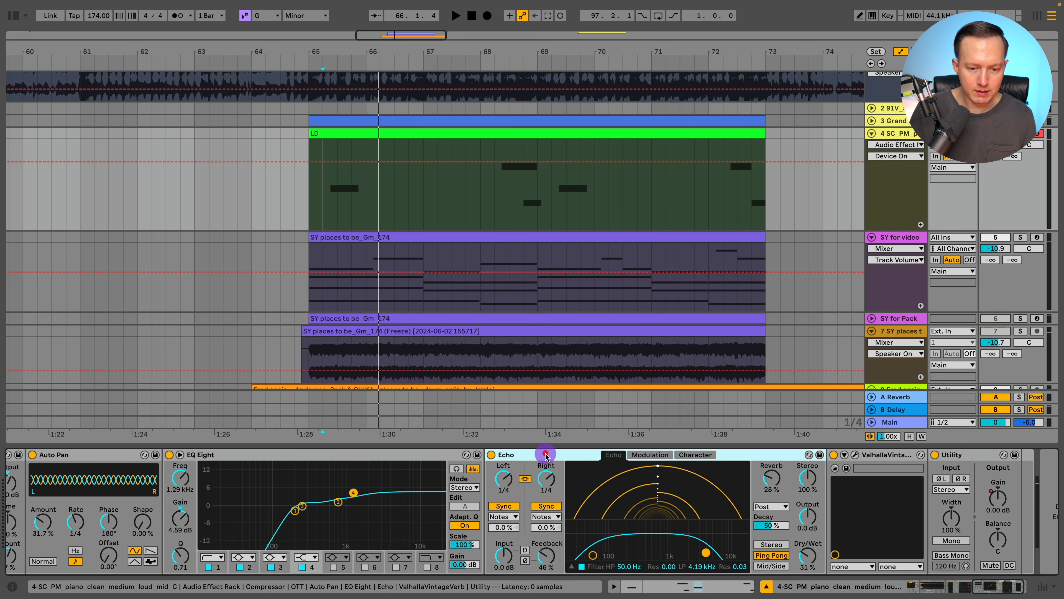
- Inspect the ValhallaVintageVerb settings in the plug-in window while playing the lead, and close the window
click(873, 455)
click(855, 455)
key(space)
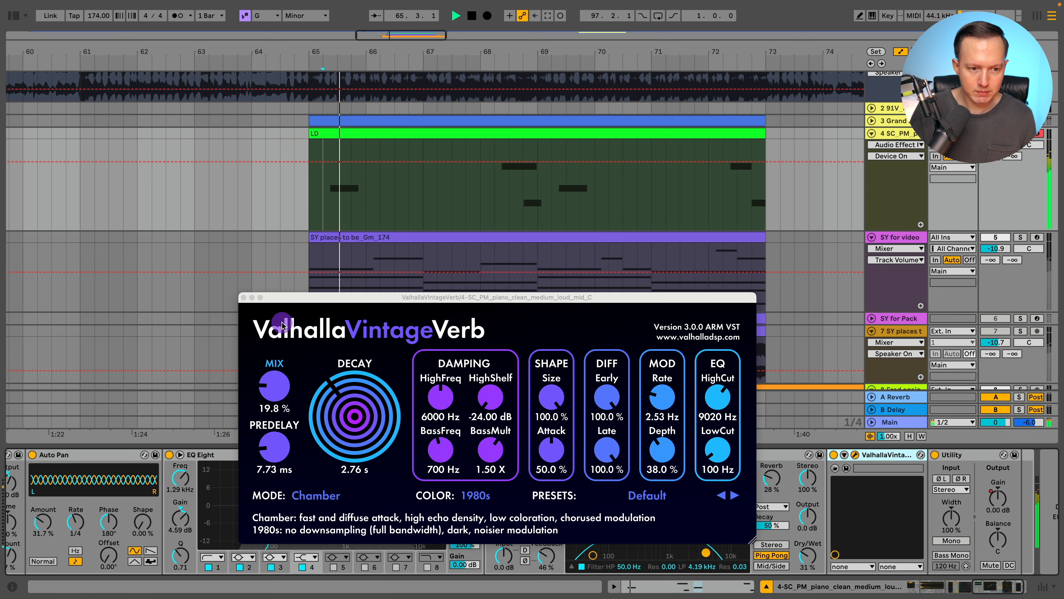
click(243, 297)
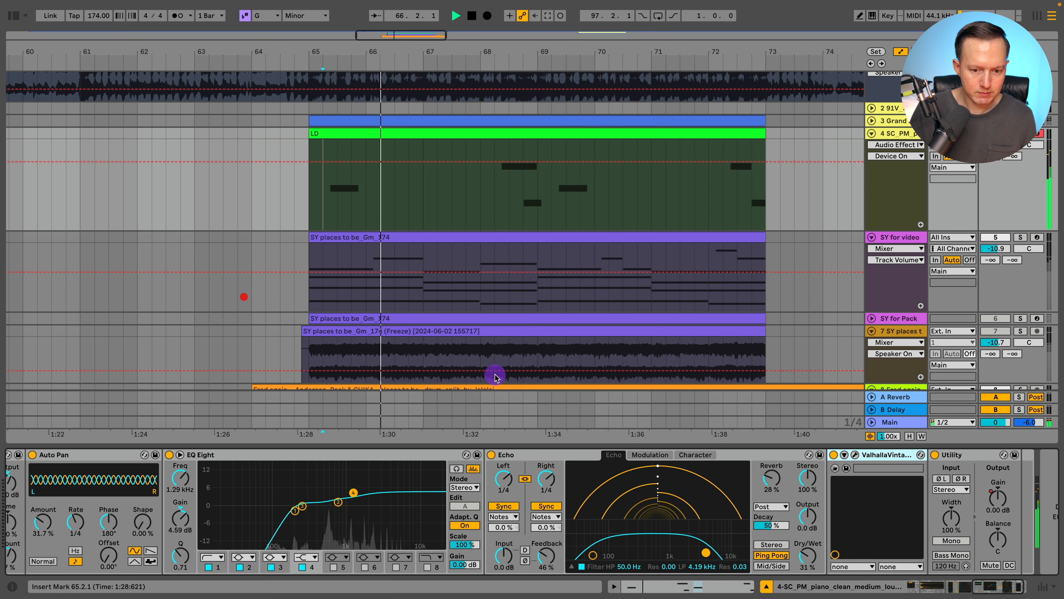
- Deactivate Echo and ValhallaVintageVerb on the lead and listen to it without them
click(503, 453)
key(0)
click(844, 454)
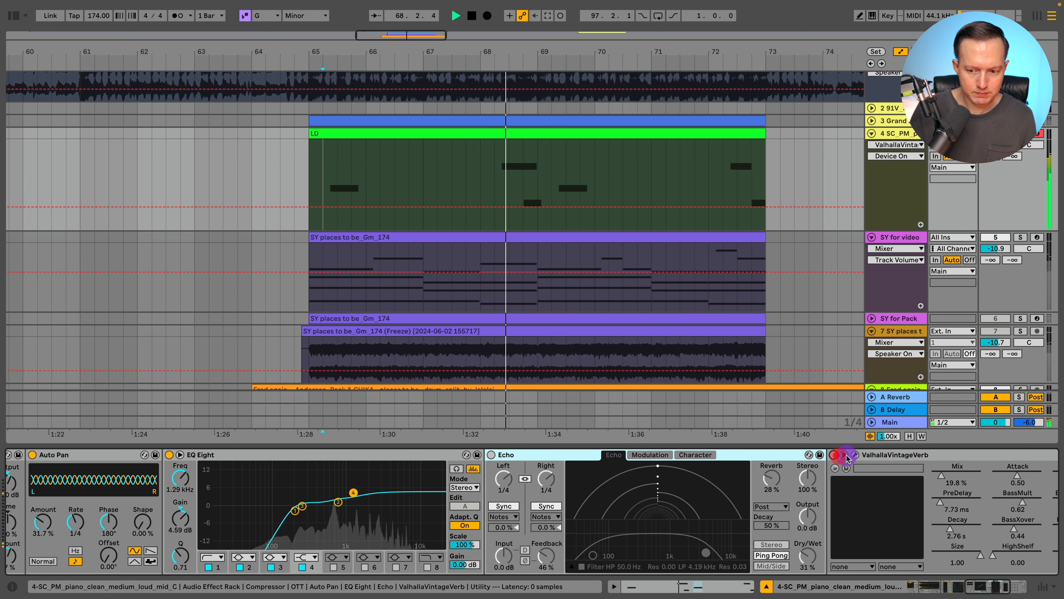
click(844, 455)
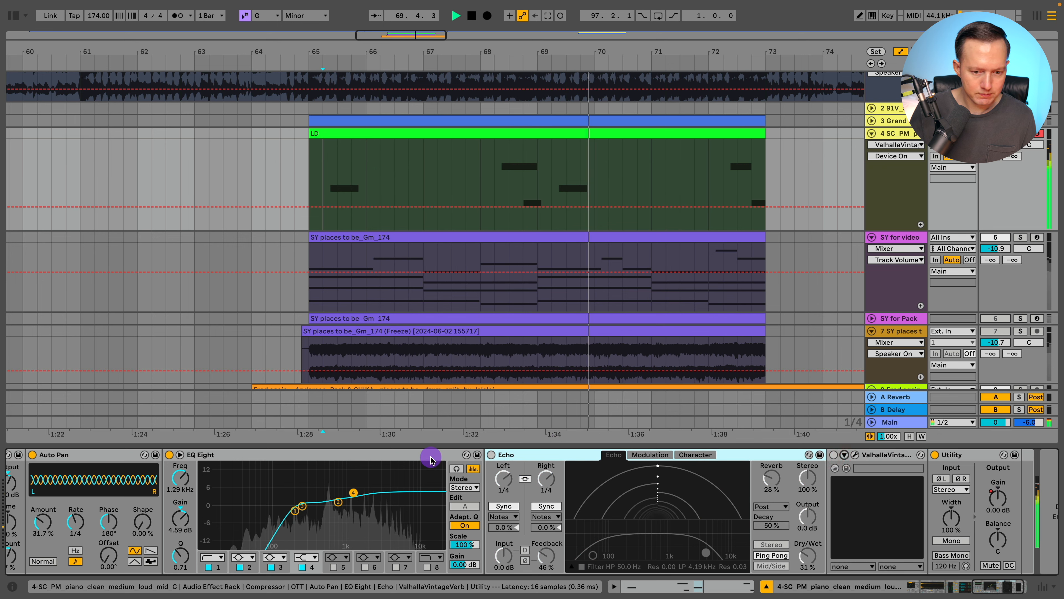
key(space)
key(space)
key(space)
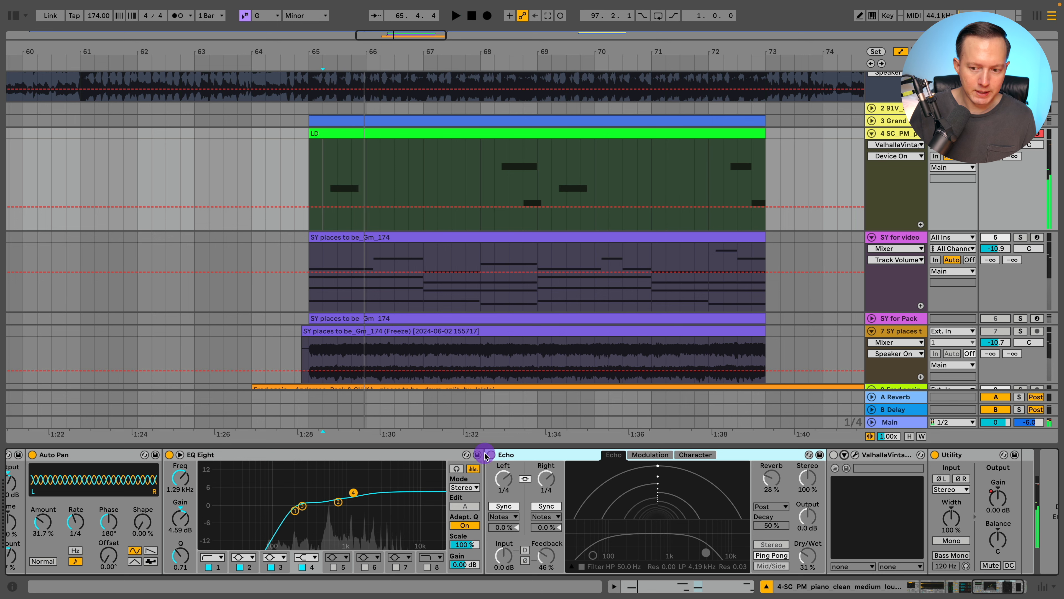
- Hide the arrangement's automation lanes and solo the SY for video track
key(a)
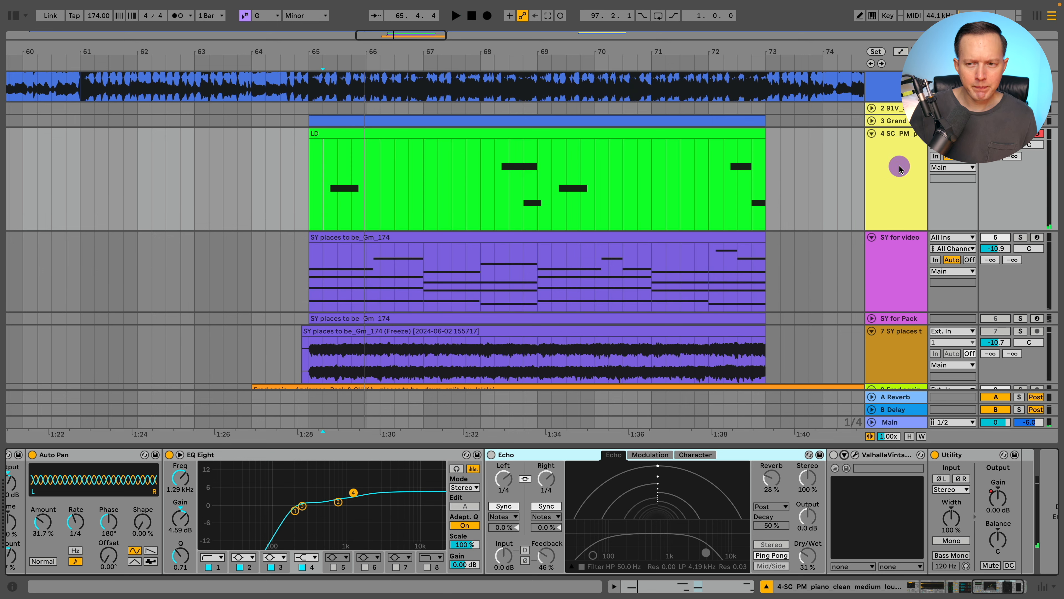
click(766, 586)
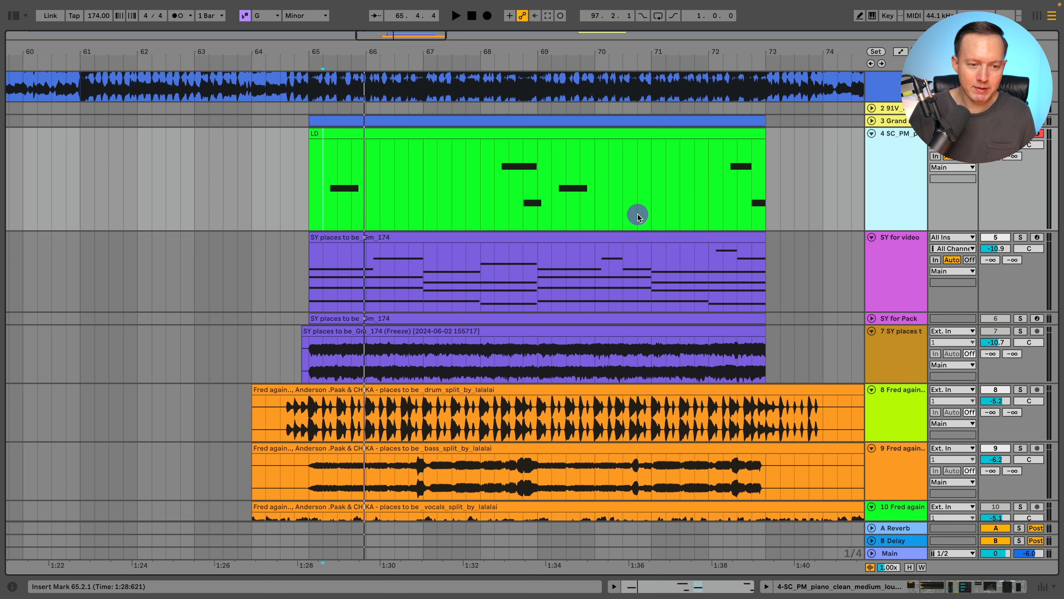
click(909, 269)
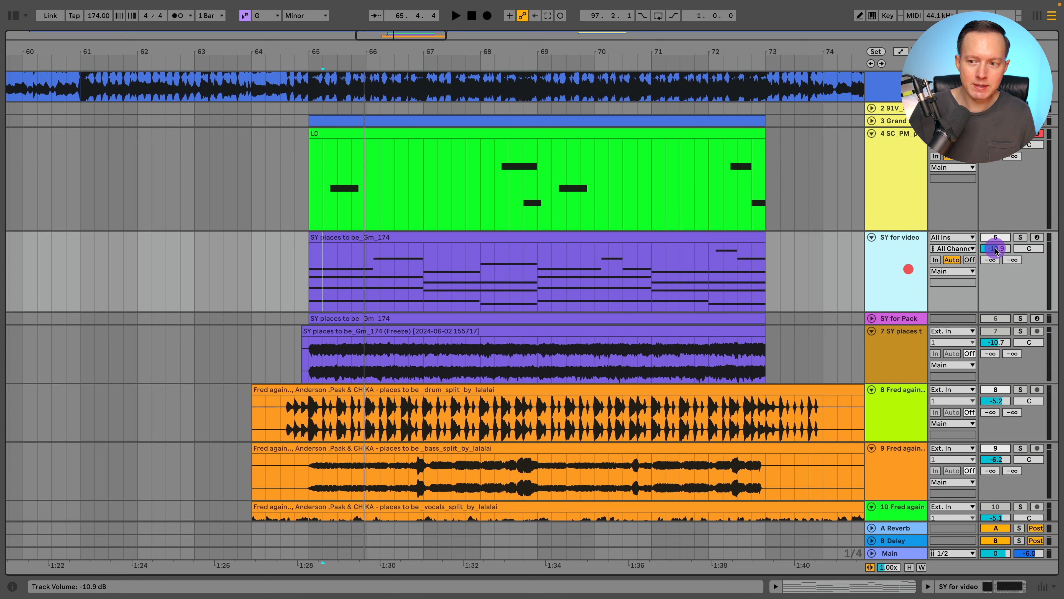
click(1021, 237)
click(452, 237)
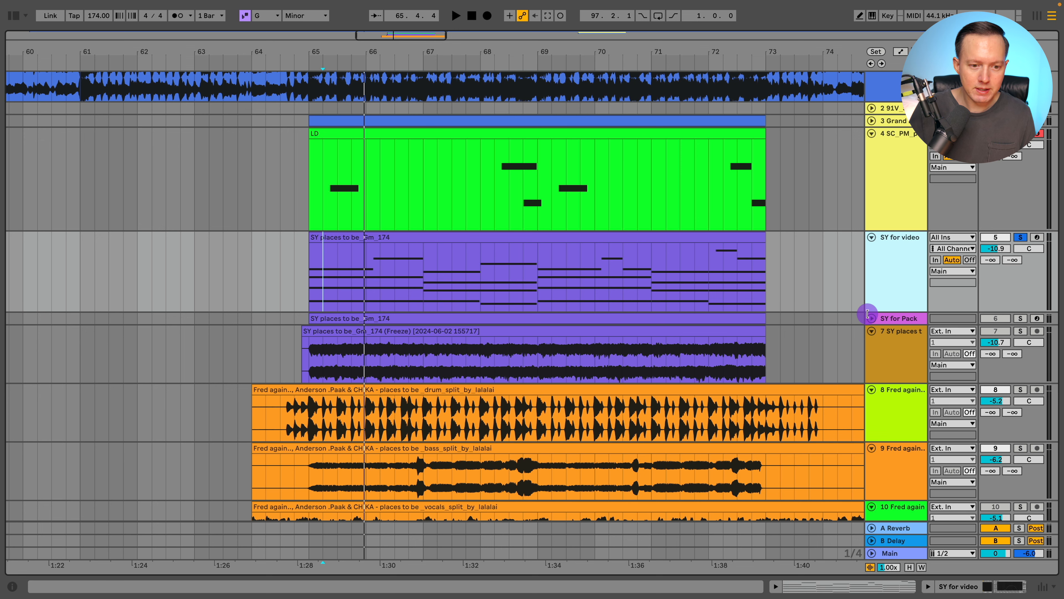
- Open the Serum window on the SY for video track and reset the synth to the Init preset
click(997, 586)
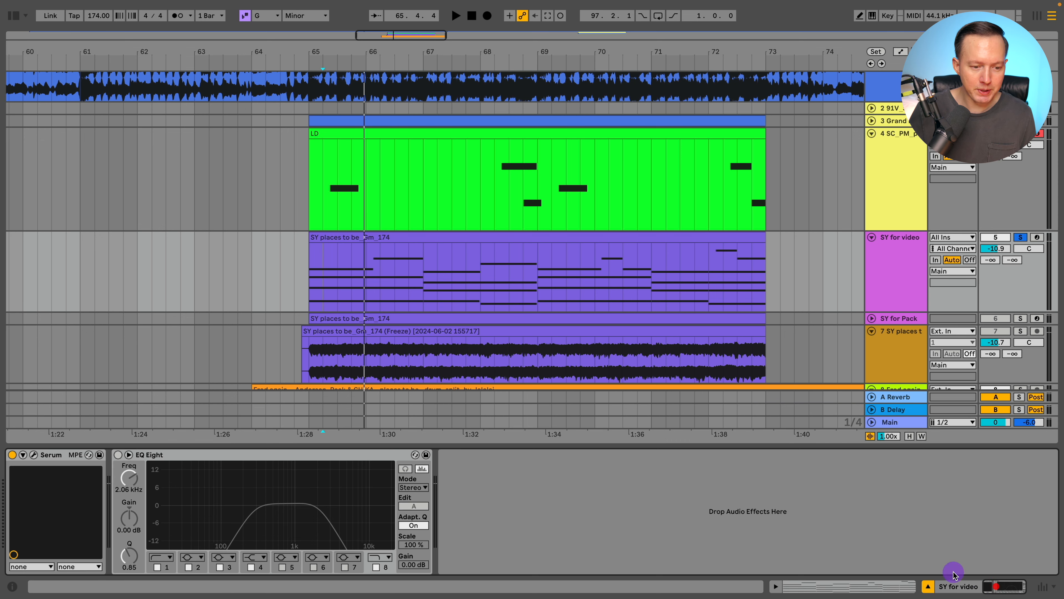
scroll(486, 267, down, 2)
click(379, 235)
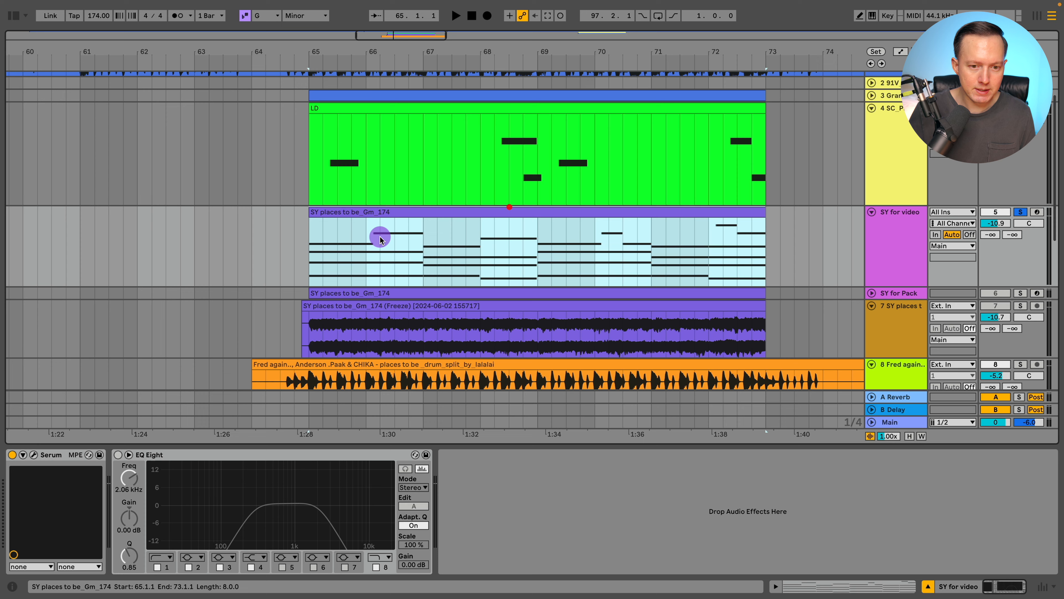
click(34, 455)
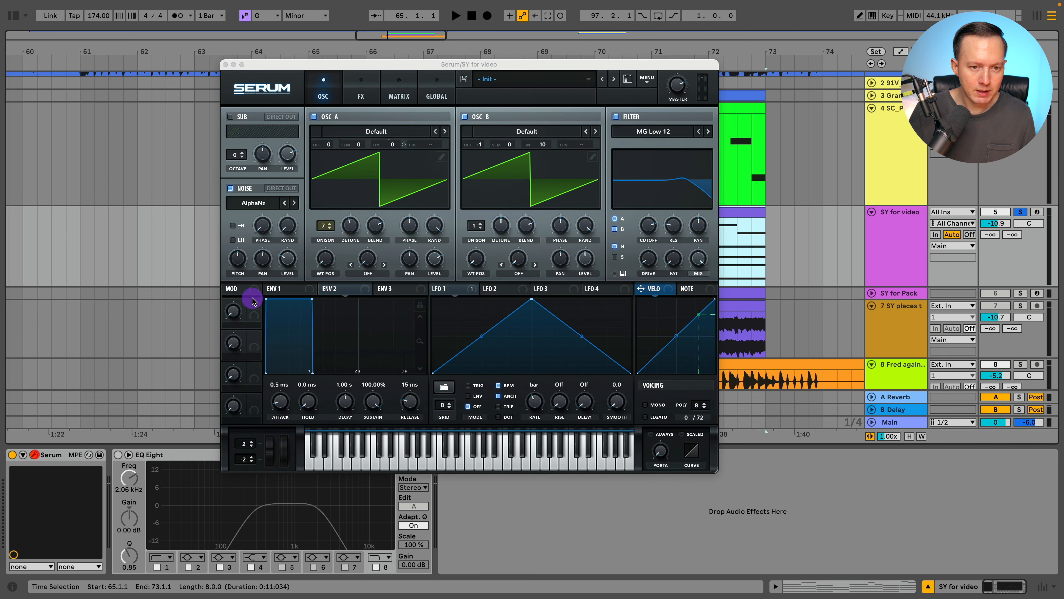
click(647, 79)
click(665, 148)
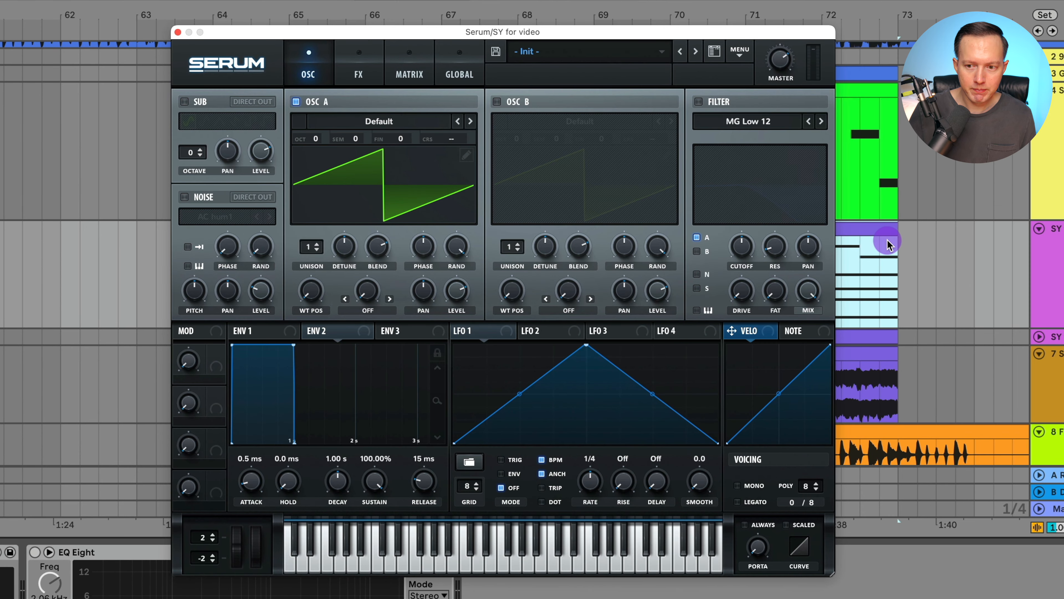
- Set oscillator A's unison to 7 voices and lower its detune while playing the chords
key(space)
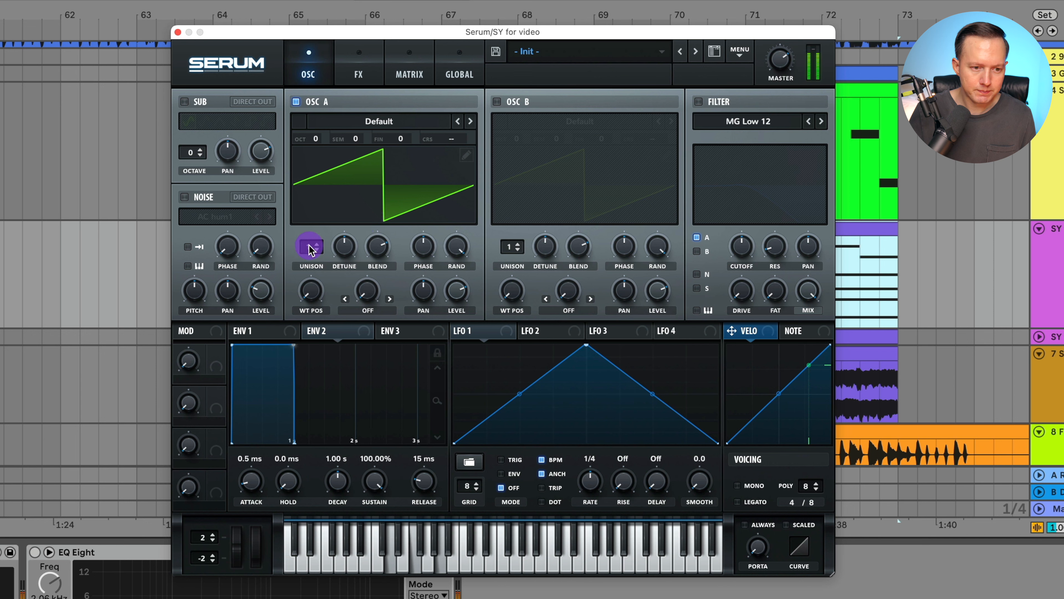
drag(309, 249, 331, 188)
drag(346, 240, 347, 260)
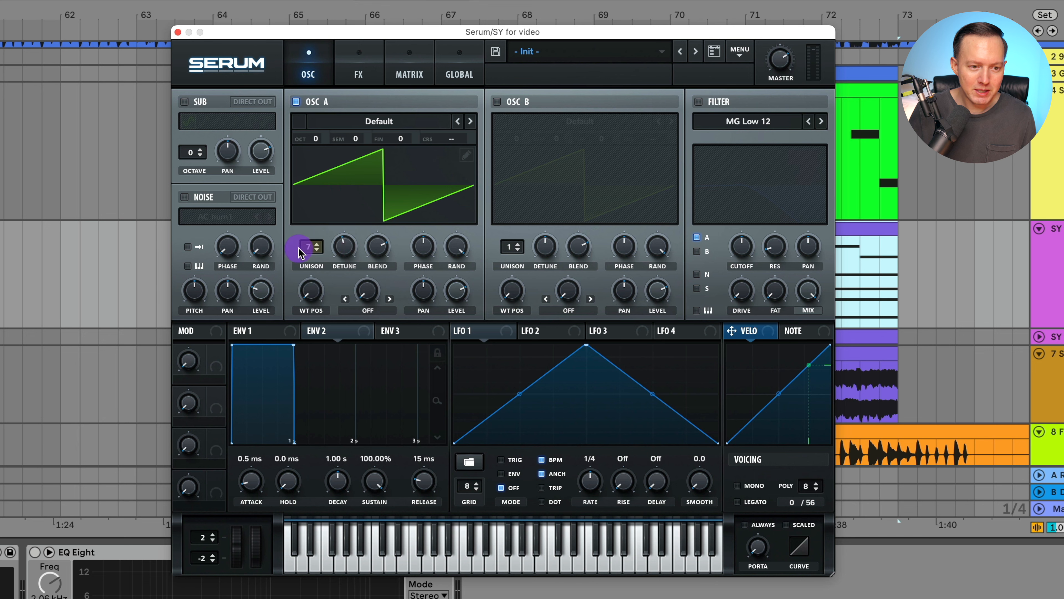
click(344, 243)
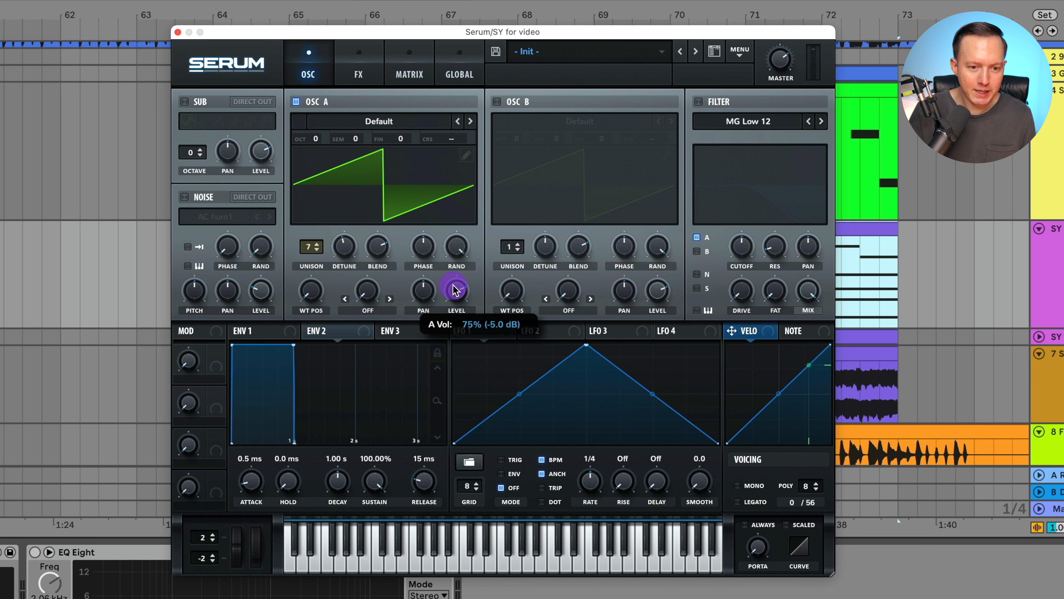
click(595, 192)
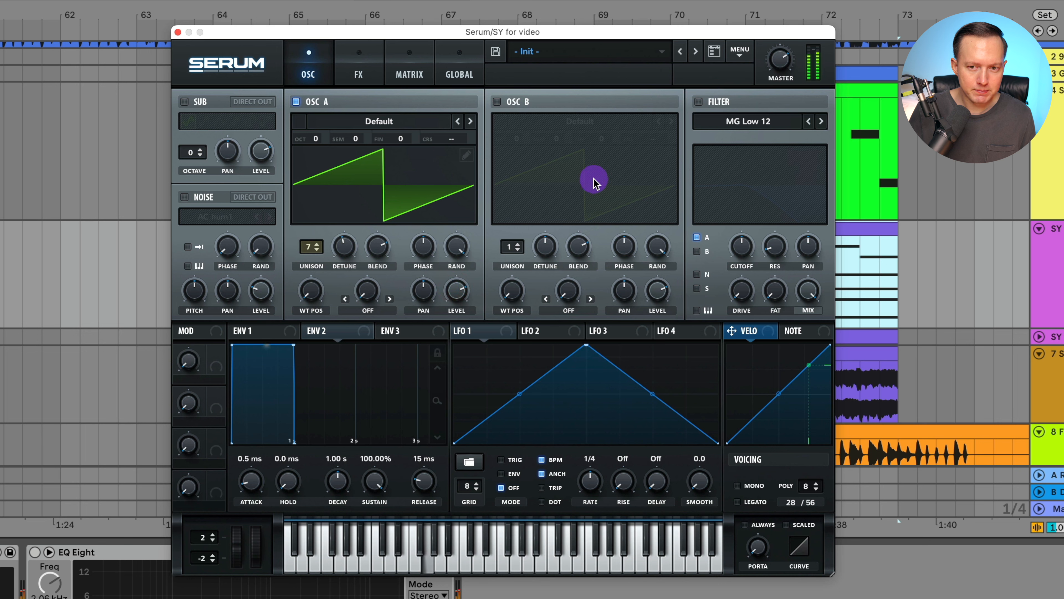
- Enable oscillator B, tune it up one octave with a fine tuning of 10, and lower its level
click(498, 102)
drag(517, 135, 515, 132)
drag(605, 136, 608, 137)
drag(658, 278, 660, 330)
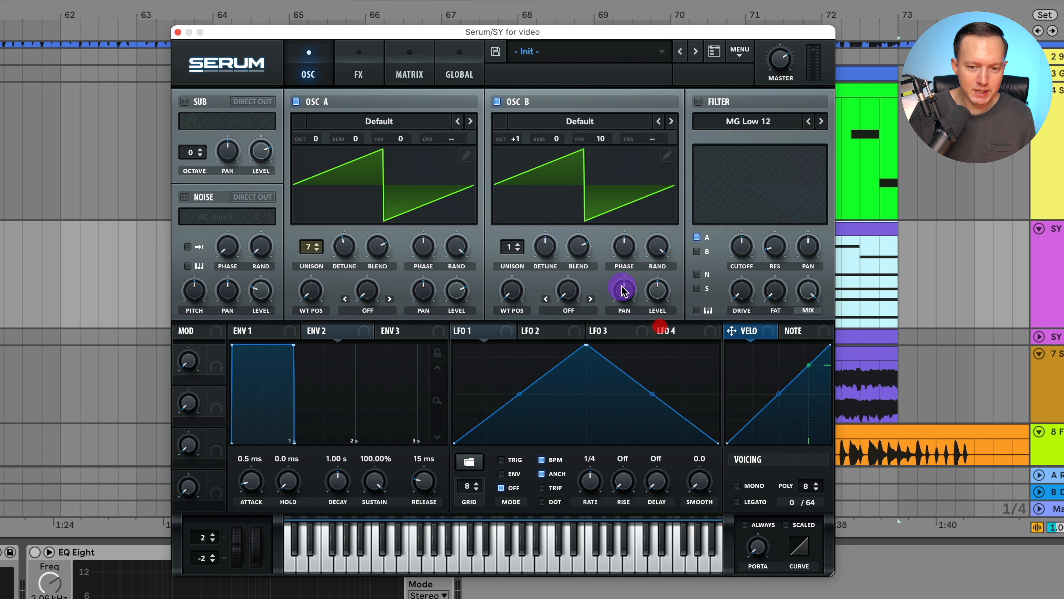
- Set oscillator B's unison to 7 voices with a lower detune, and trim the master volume while playing the chords
drag(511, 246, 527, 186)
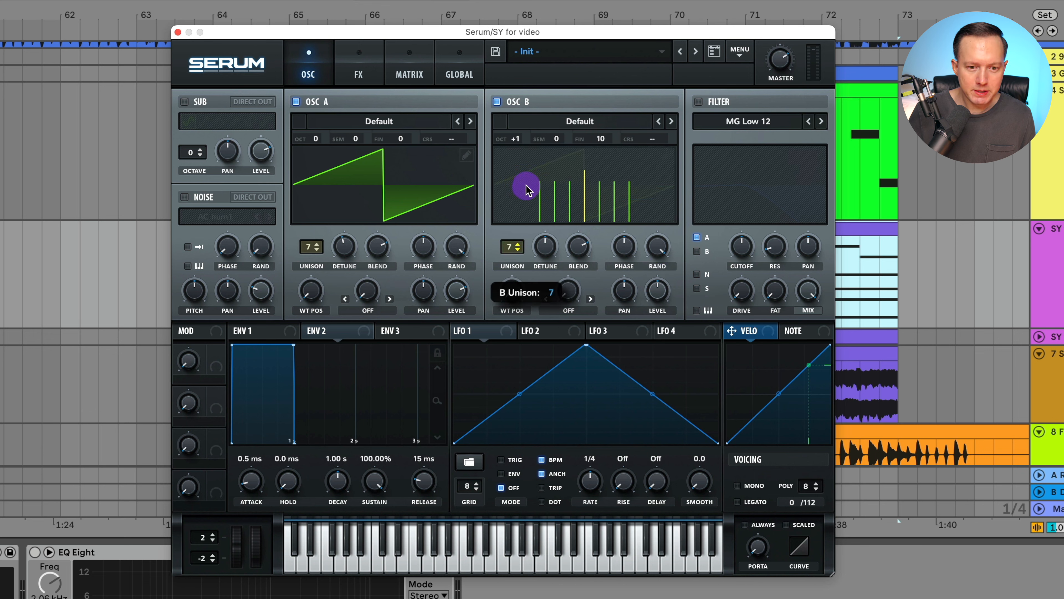
drag(545, 241, 586, 251)
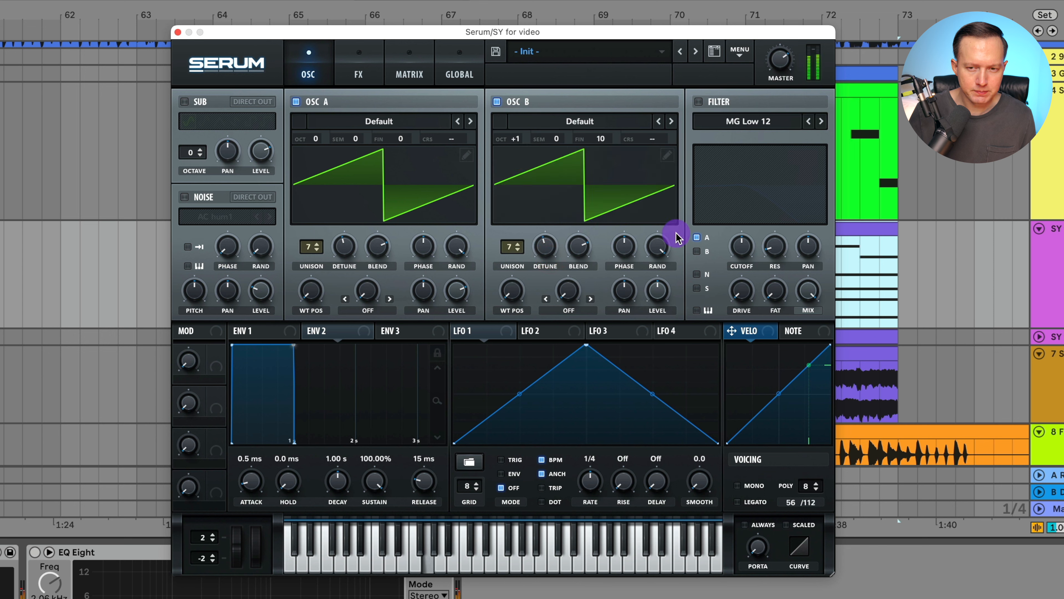
drag(778, 60, 781, 69)
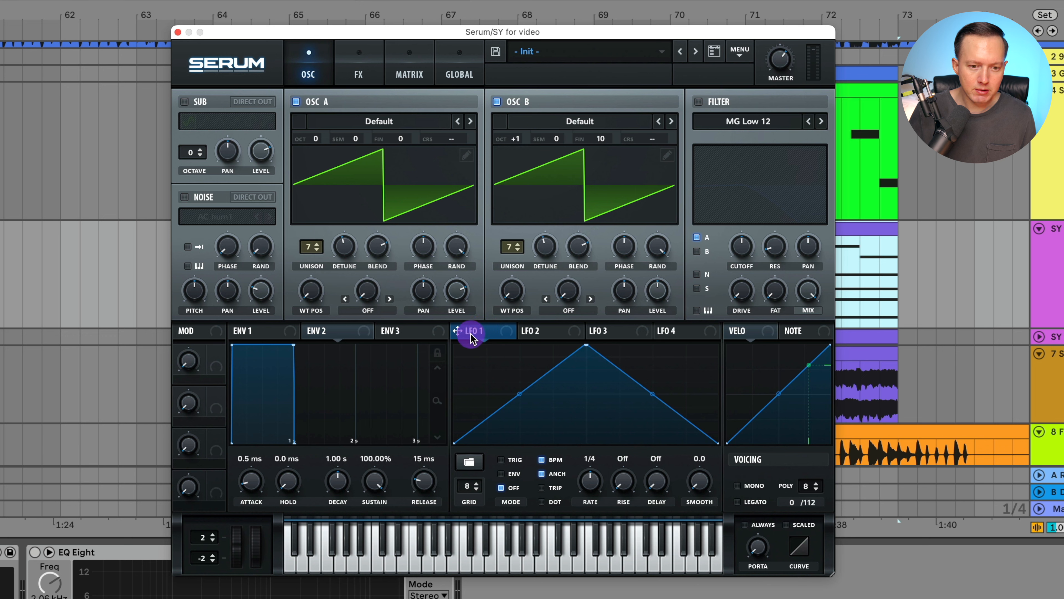
- Set LFO 1's rate to one bar and assign it to oscillator A's fine tuning with a small modulation amount
drag(591, 477, 583, 506)
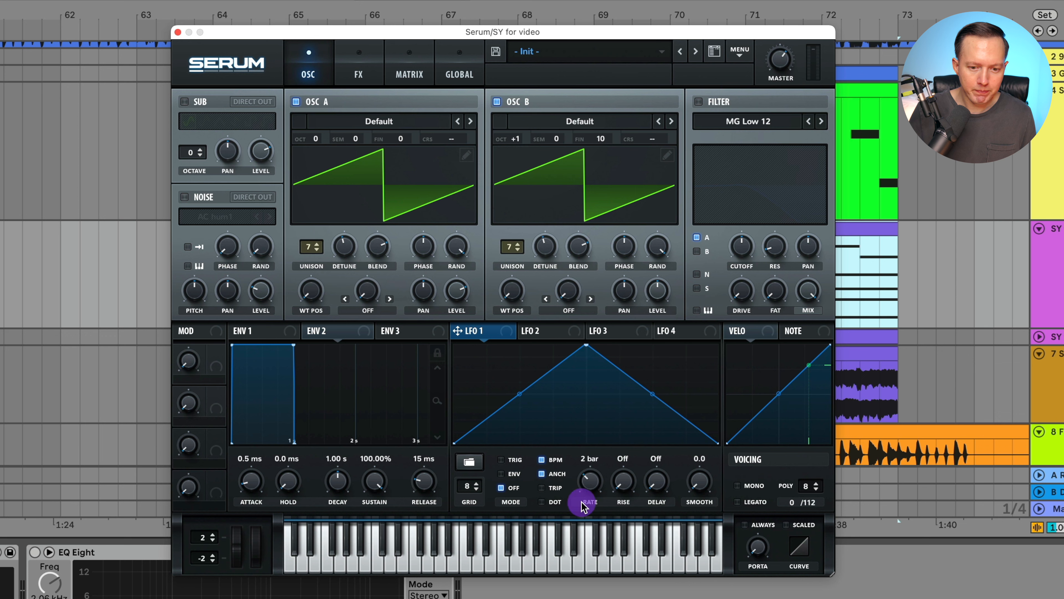
drag(498, 335, 432, 225)
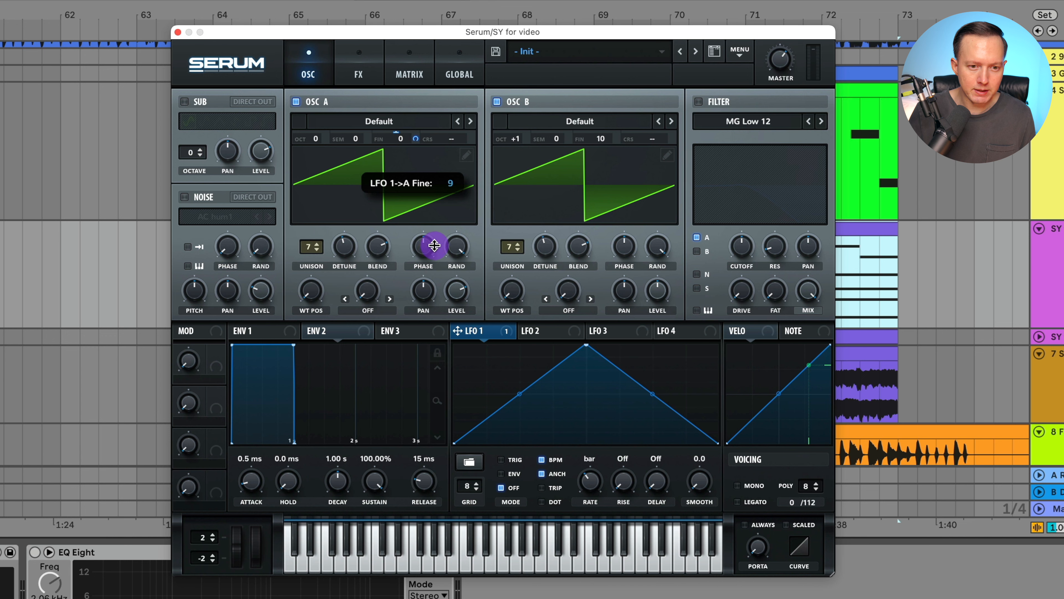
drag(436, 246, 437, 238)
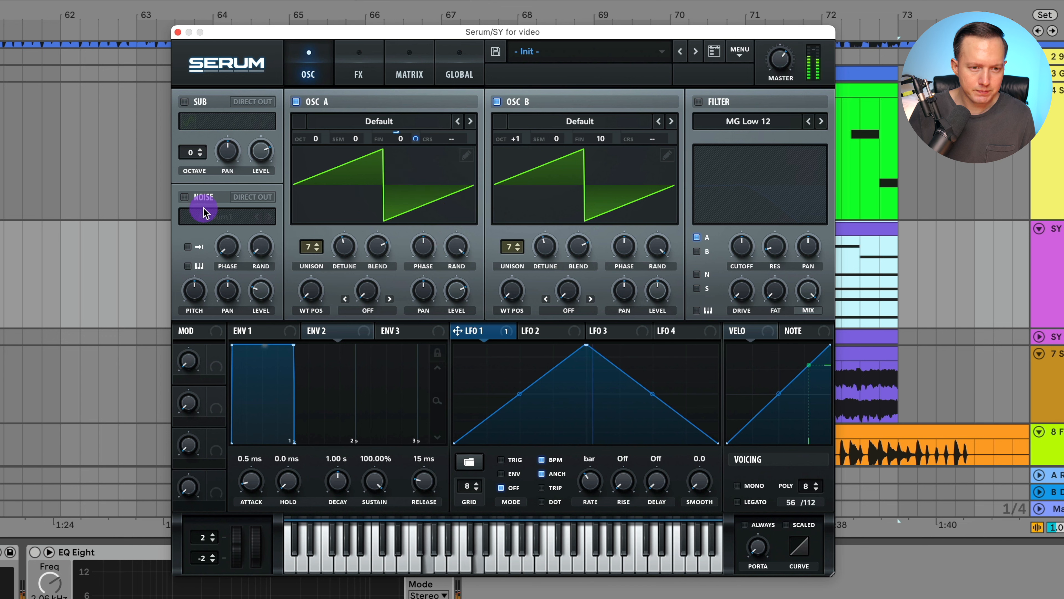
- Enable the noise oscillator and load the AlphaNz sample from the Analog category
click(185, 197)
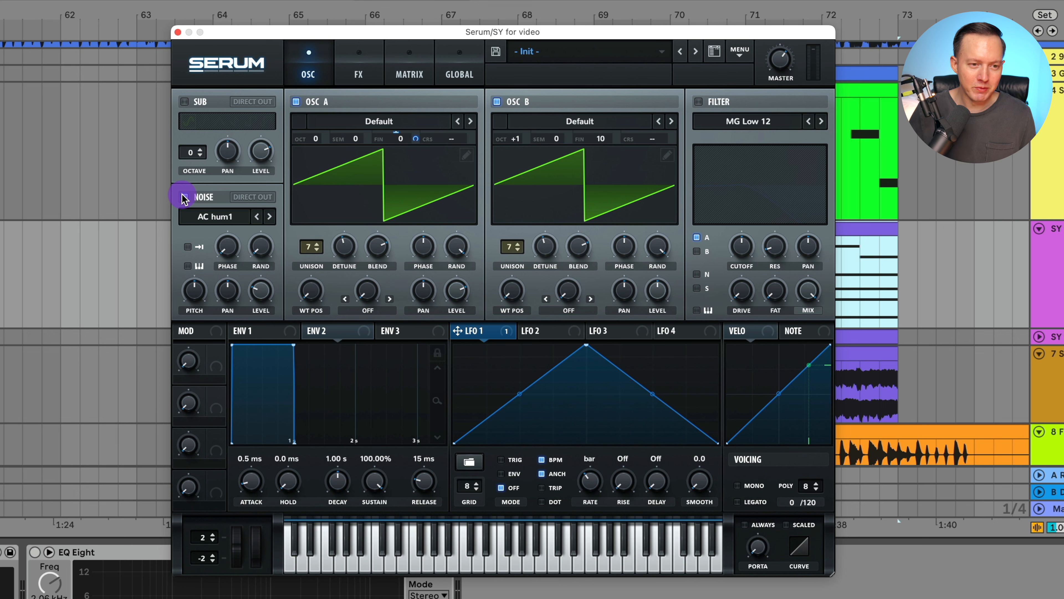
click(214, 214)
mouse_move(237, 251)
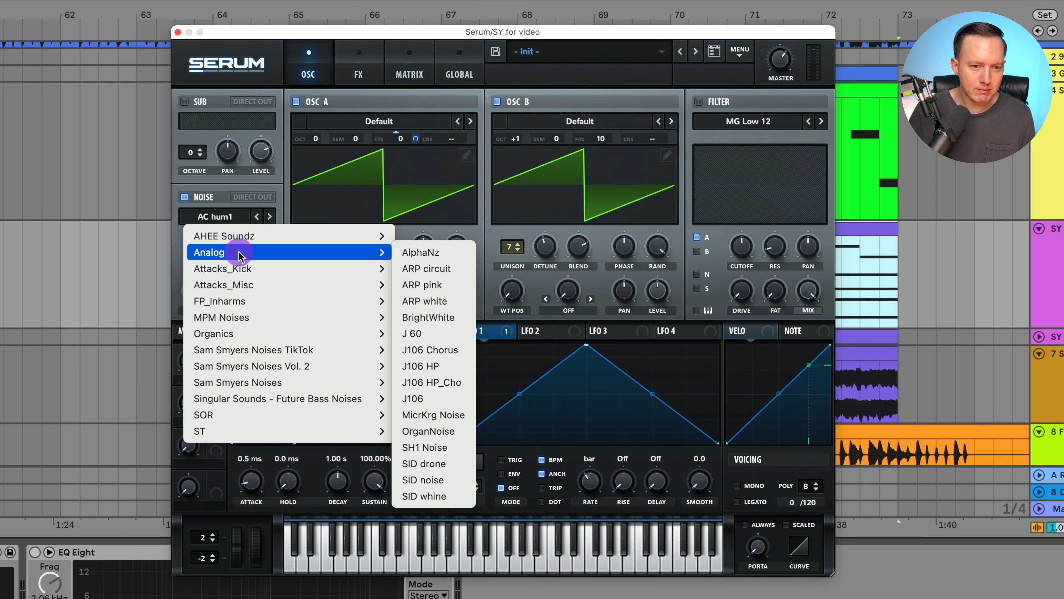
click(462, 256)
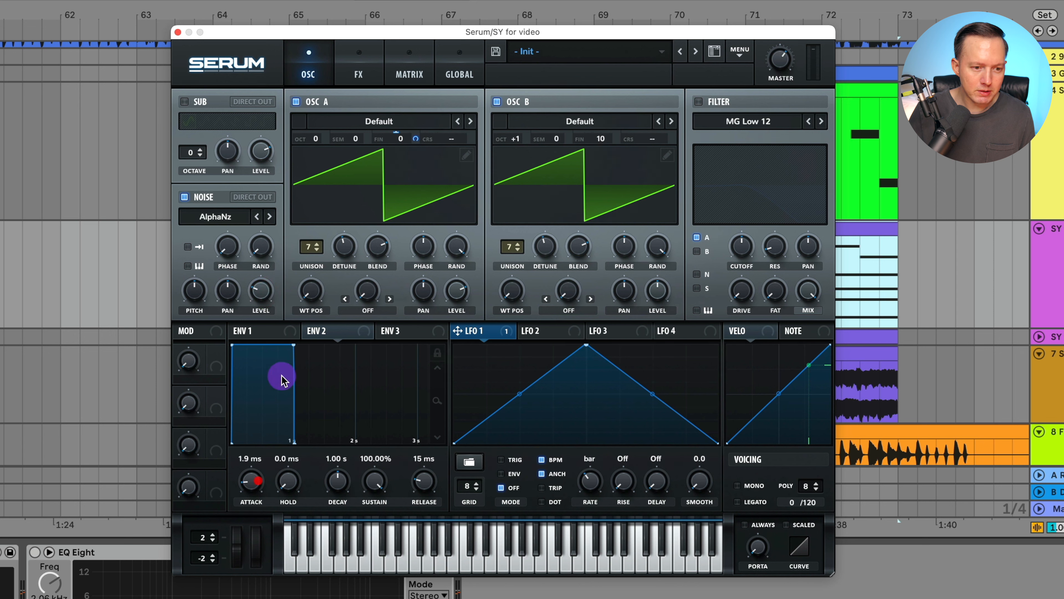
- Set Envelope 1's attack to 2.4 ms and play the chords
click(258, 332)
drag(256, 493, 257, 484)
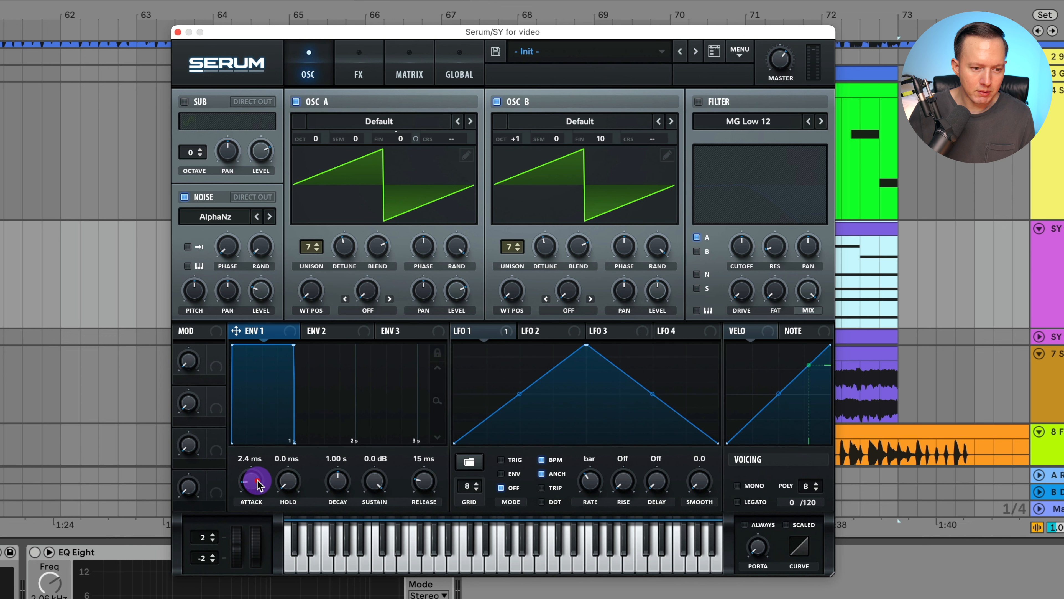
click(324, 493)
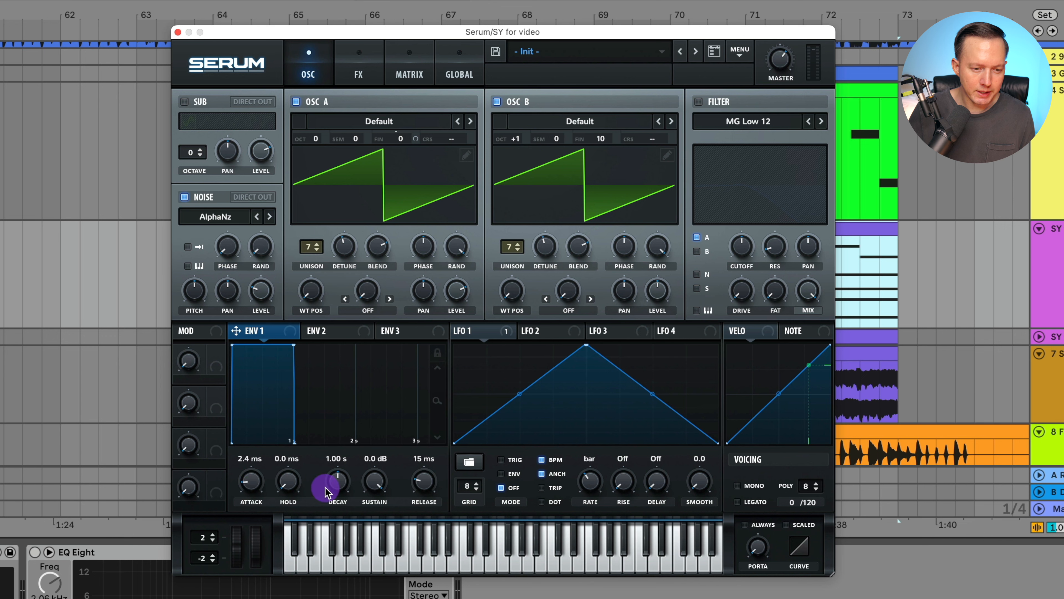
click(424, 491)
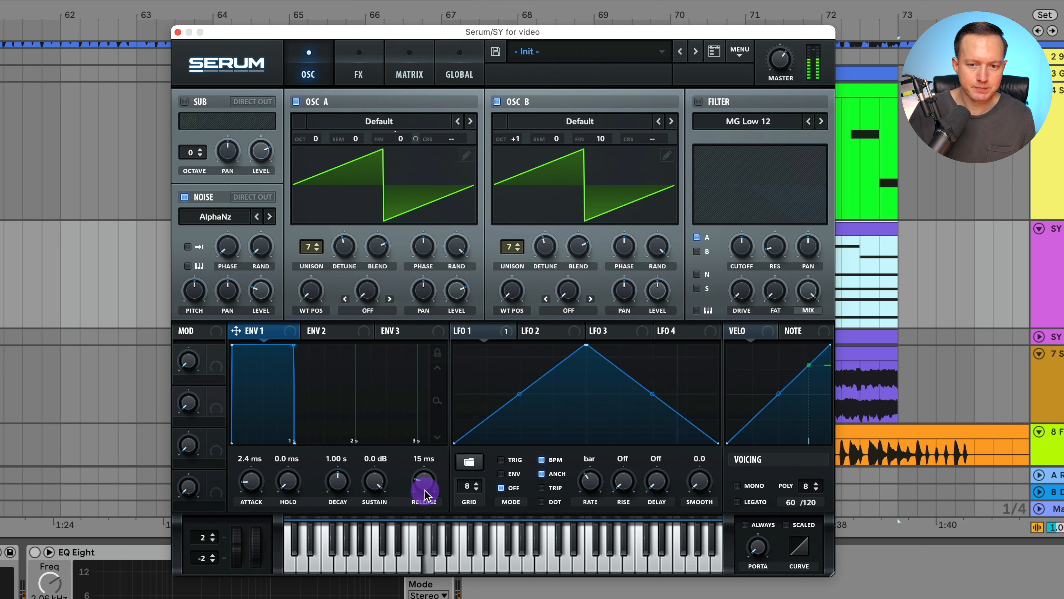
- Enable the MG Low 12 filter and route oscillators A and B and the noise through it
click(818, 178)
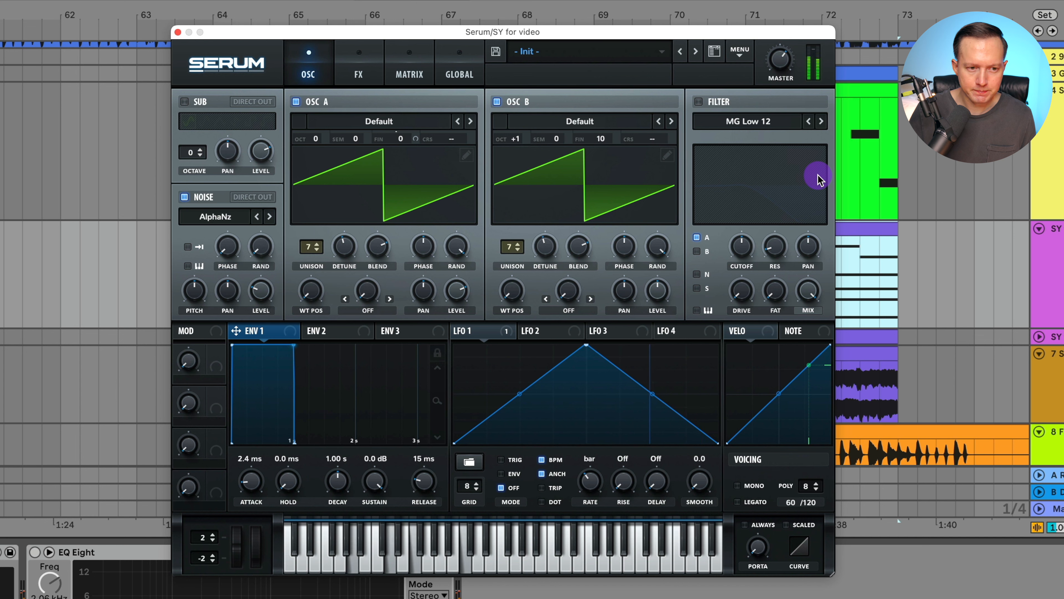
click(698, 102)
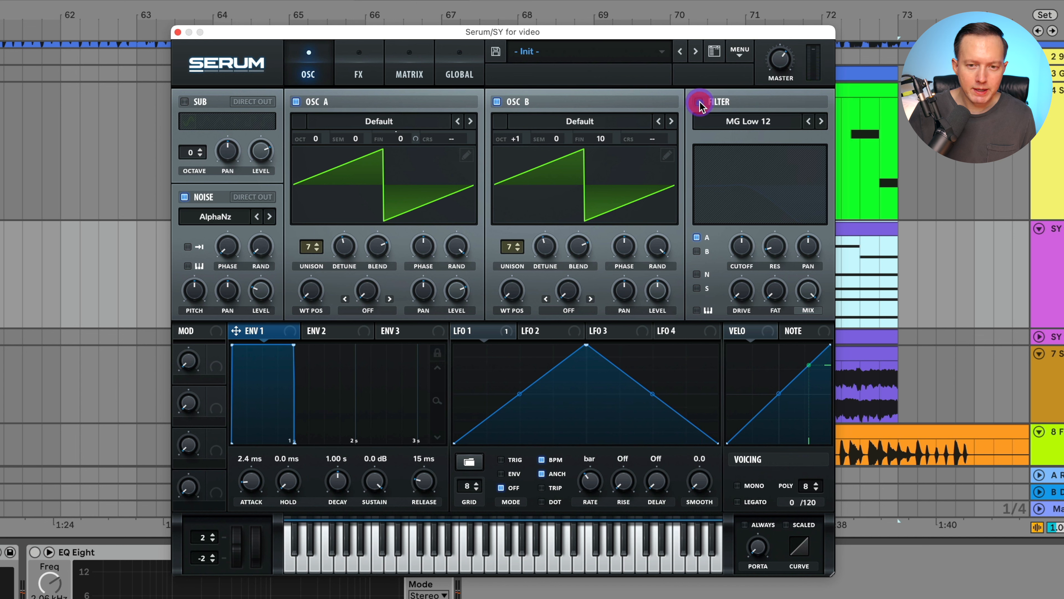
click(697, 253)
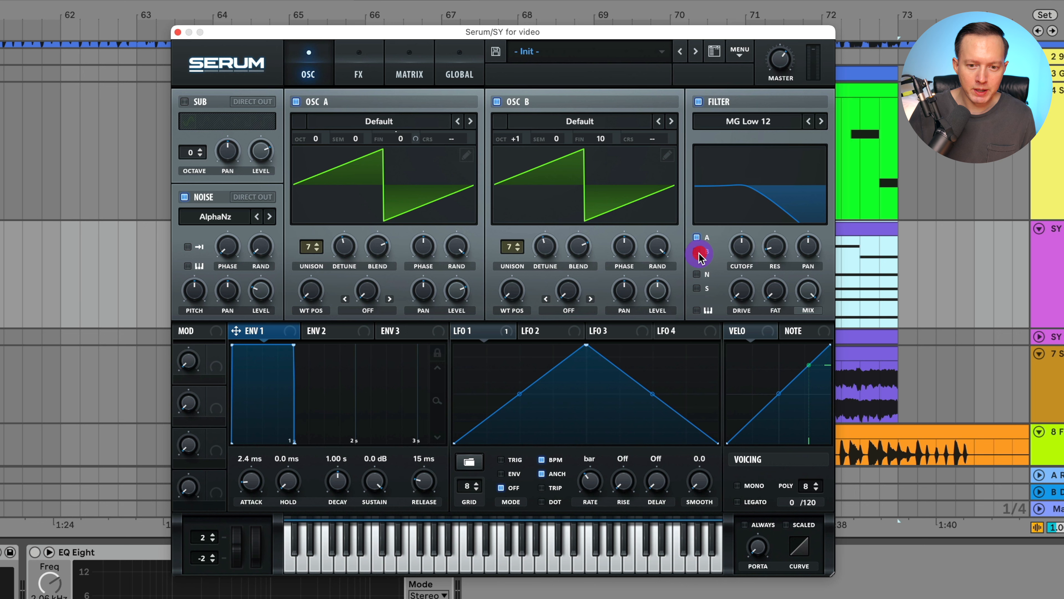
click(697, 275)
click(697, 237)
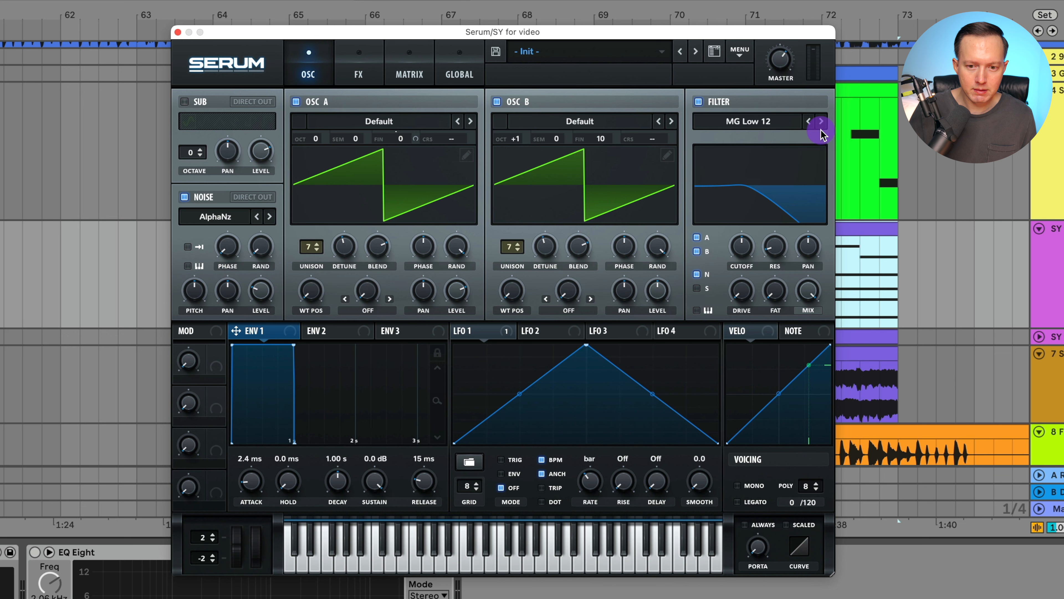
click(808, 122)
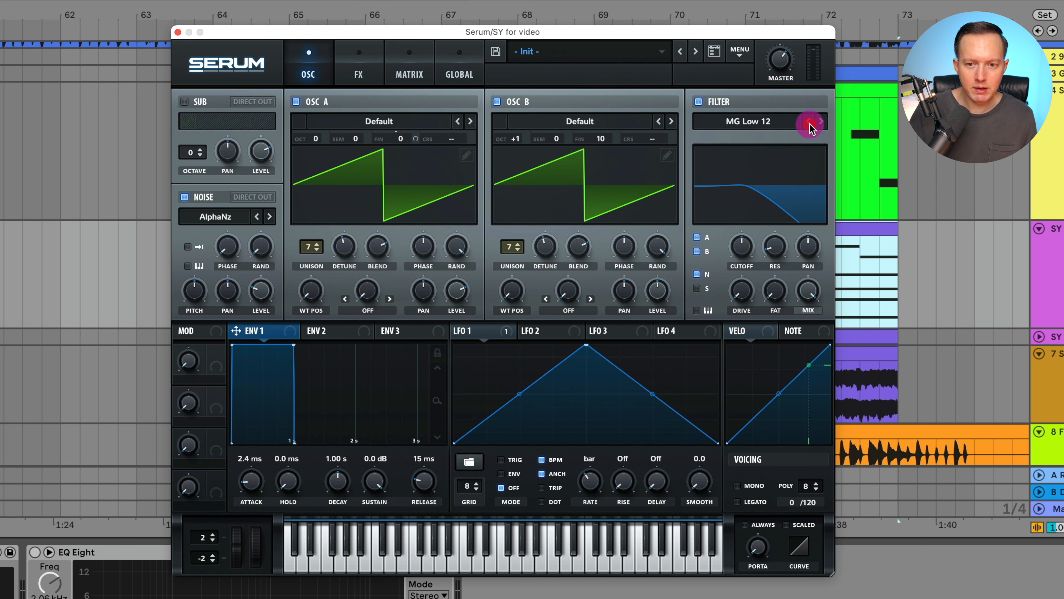
- Raise the filter cutoff to open up the top end, and fine-tune its resonance and drive by ear
drag(741, 245, 751, 229)
drag(751, 228, 752, 223)
drag(787, 260, 780, 240)
drag(743, 288, 745, 287)
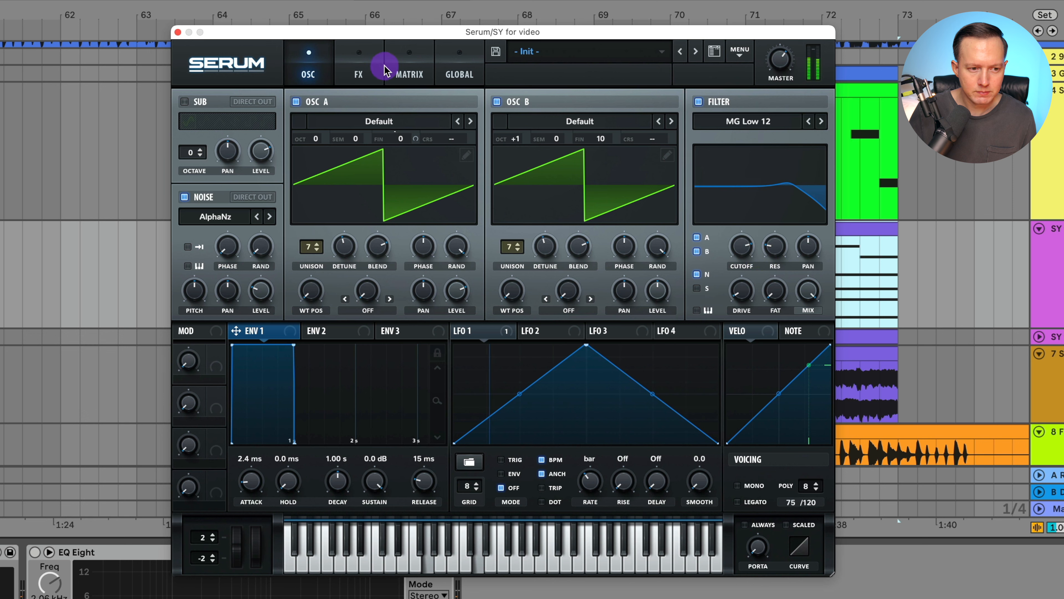
- Add a SoftClip distortion with 50% drive and a reduced mix, and listen to it on the chords
click(360, 75)
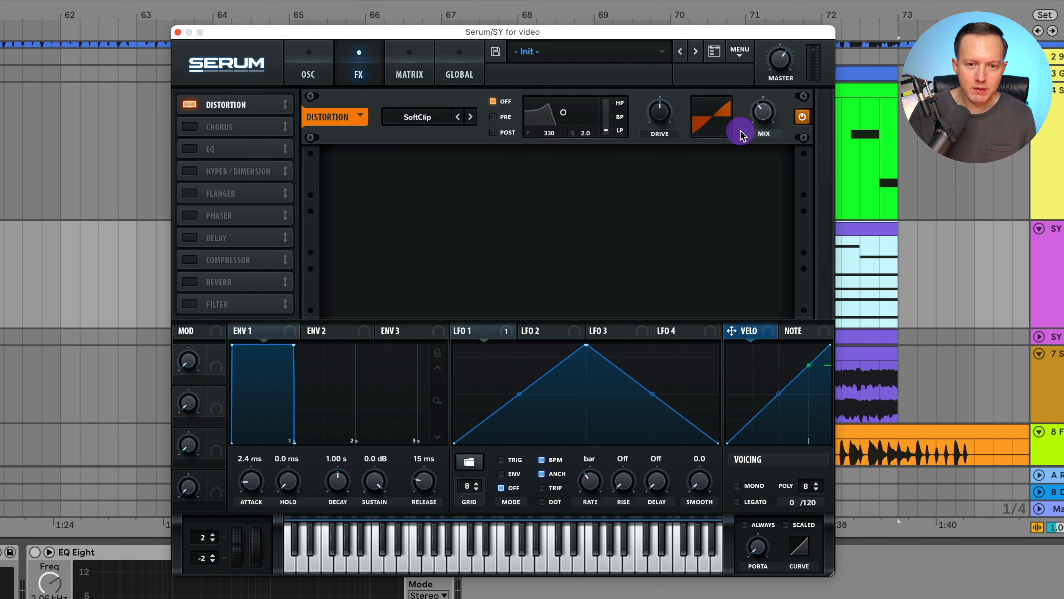
mouse_move(661, 121)
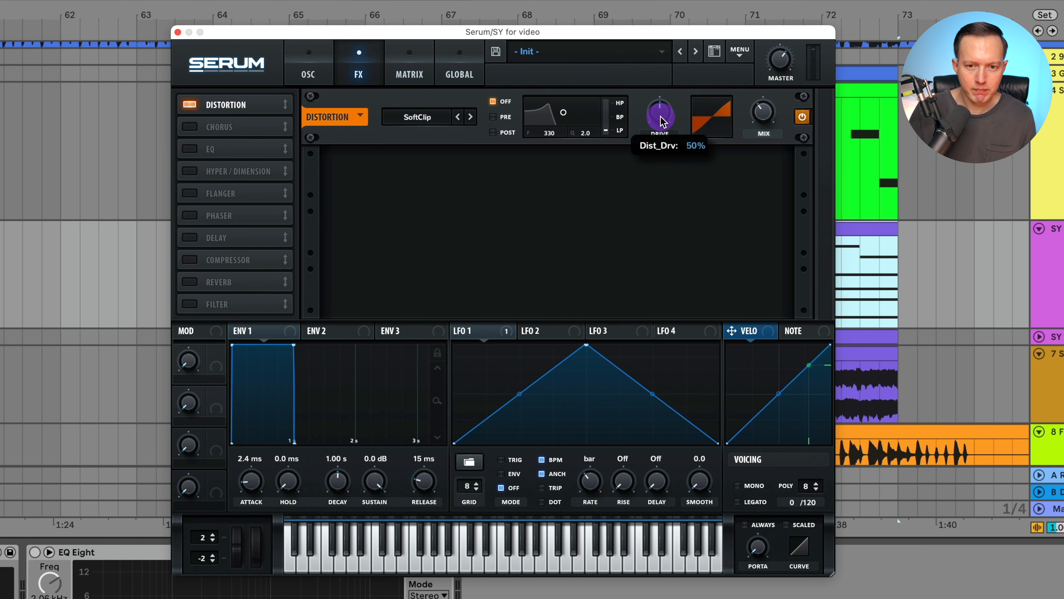
click(765, 120)
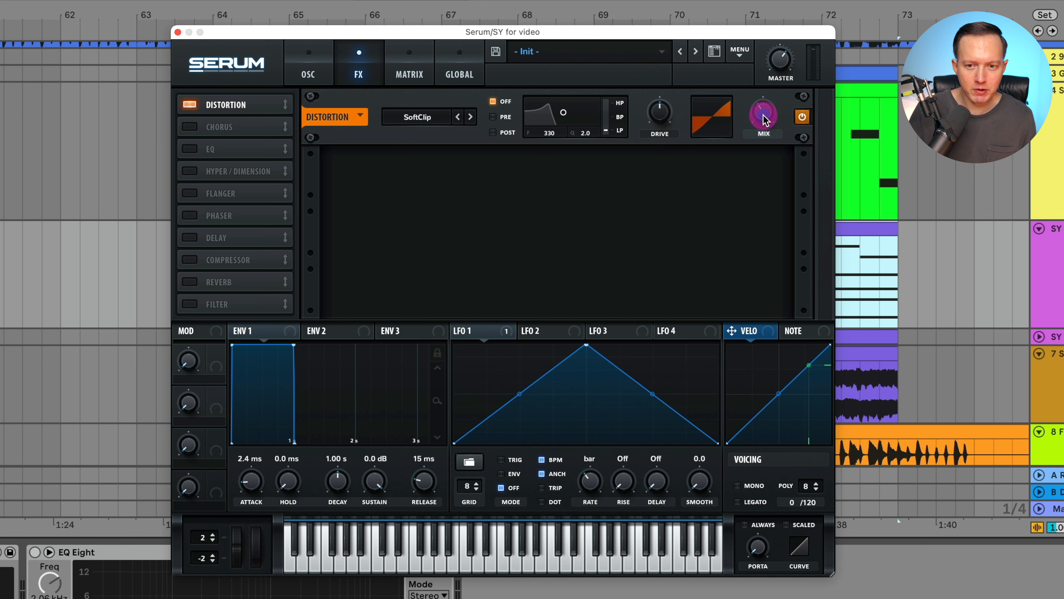
key(space)
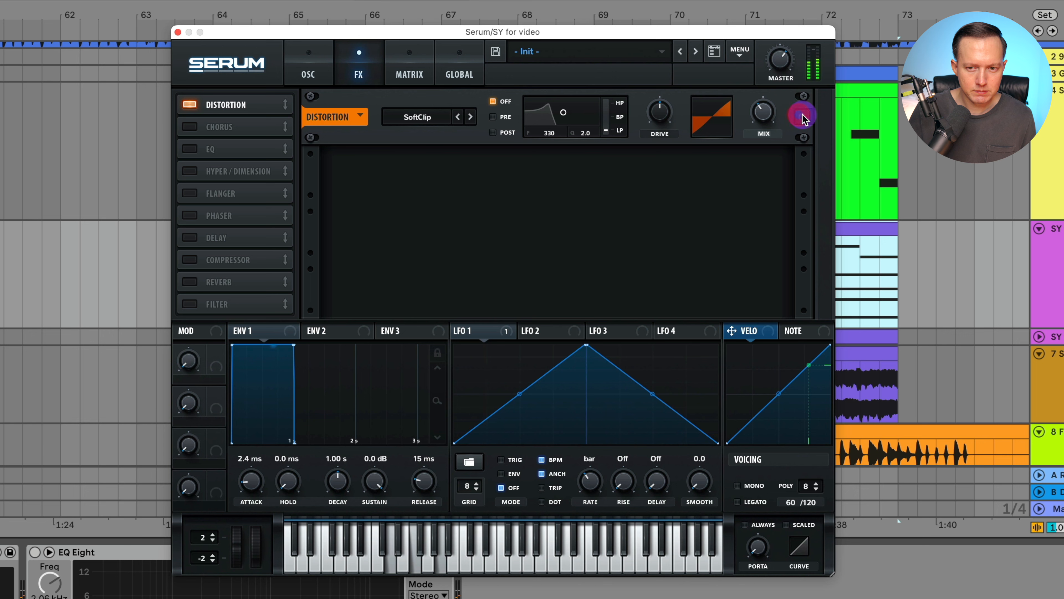
- Enable the chorus after the distortion and adjust its mix
click(191, 127)
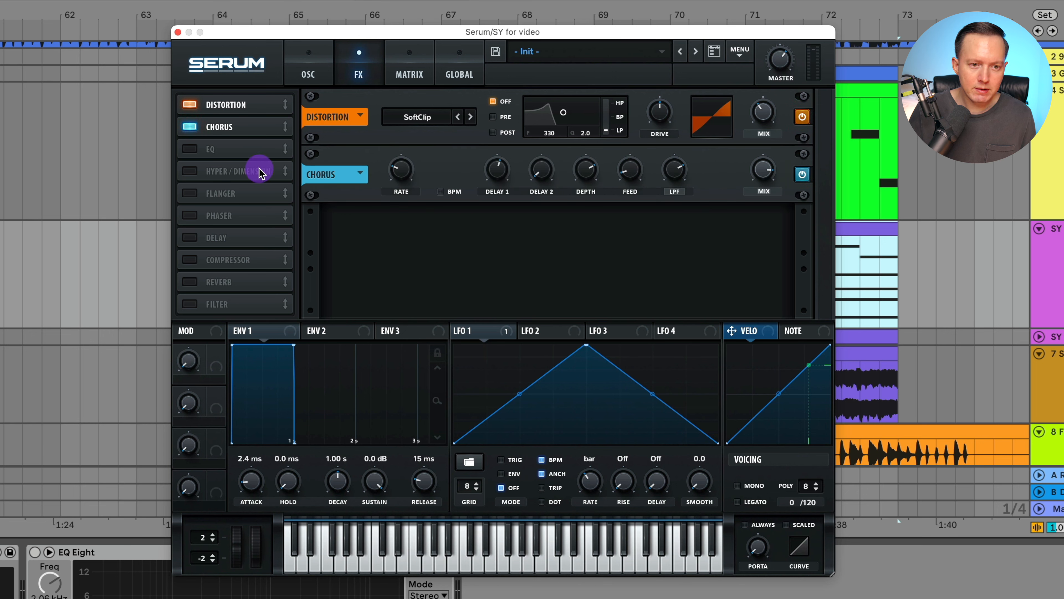
click(769, 171)
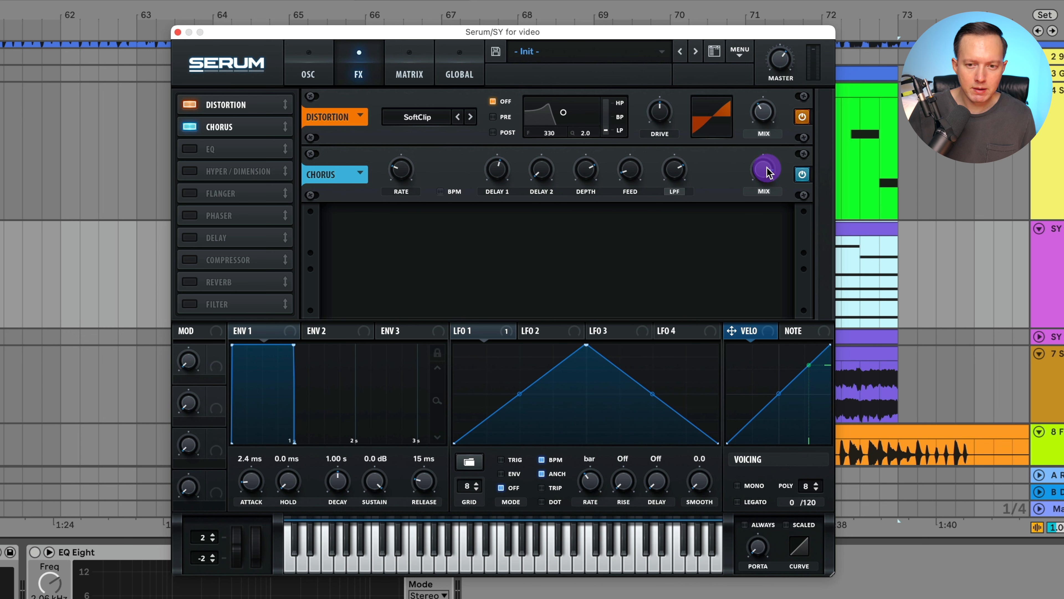
click(769, 172)
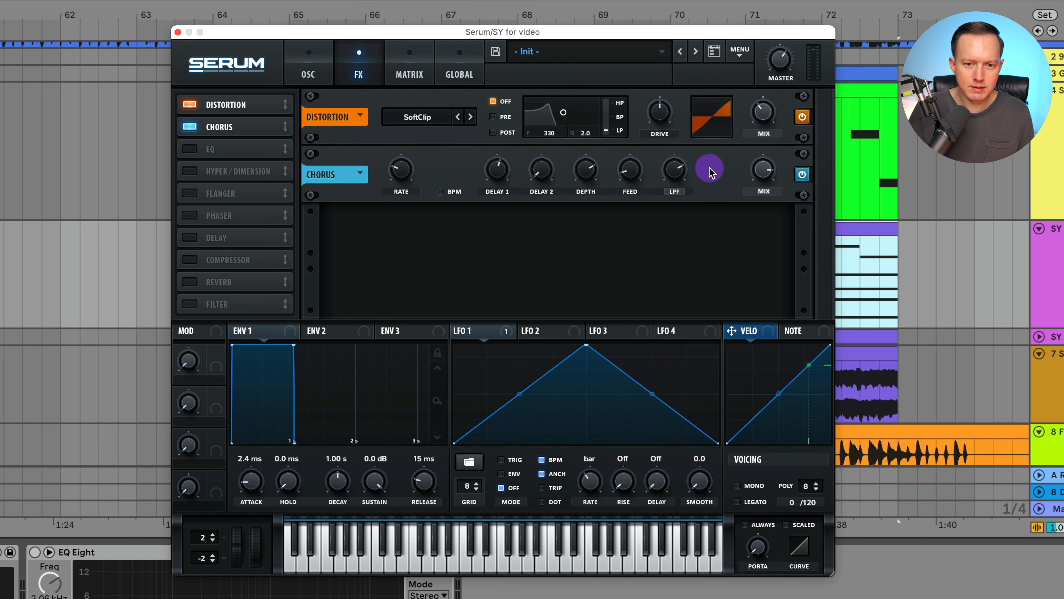
- Enable the EQ with a low cut at 458 Hz, and adjust the master volume while playing the chords
click(459, 206)
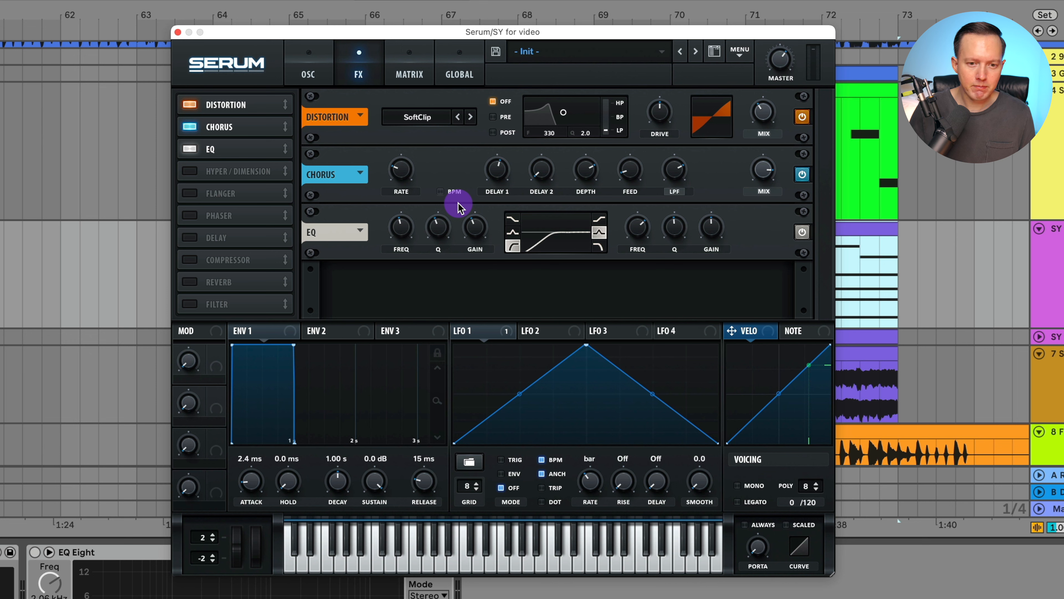
click(401, 229)
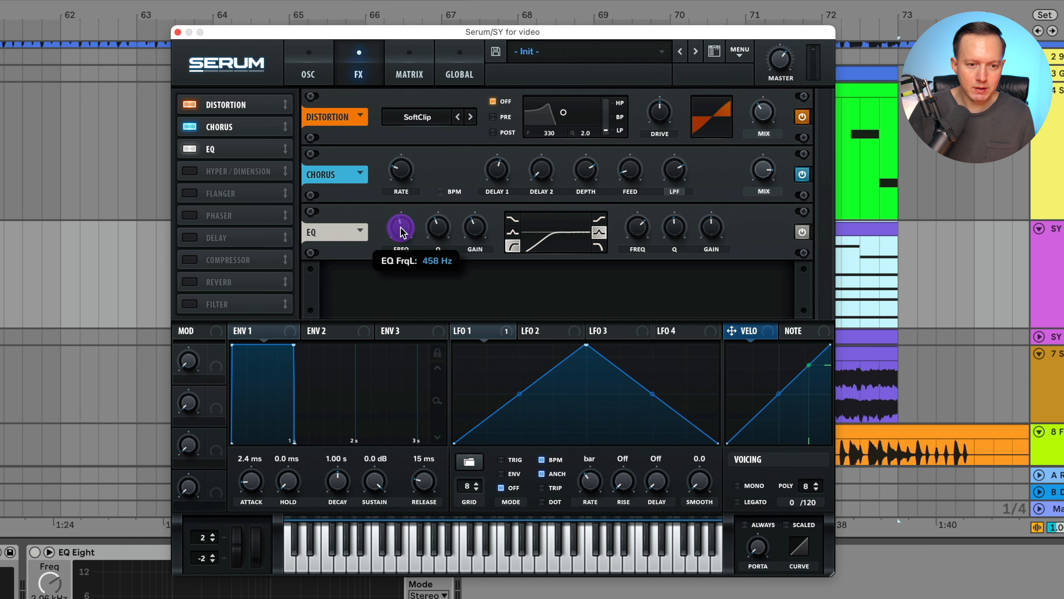
click(401, 228)
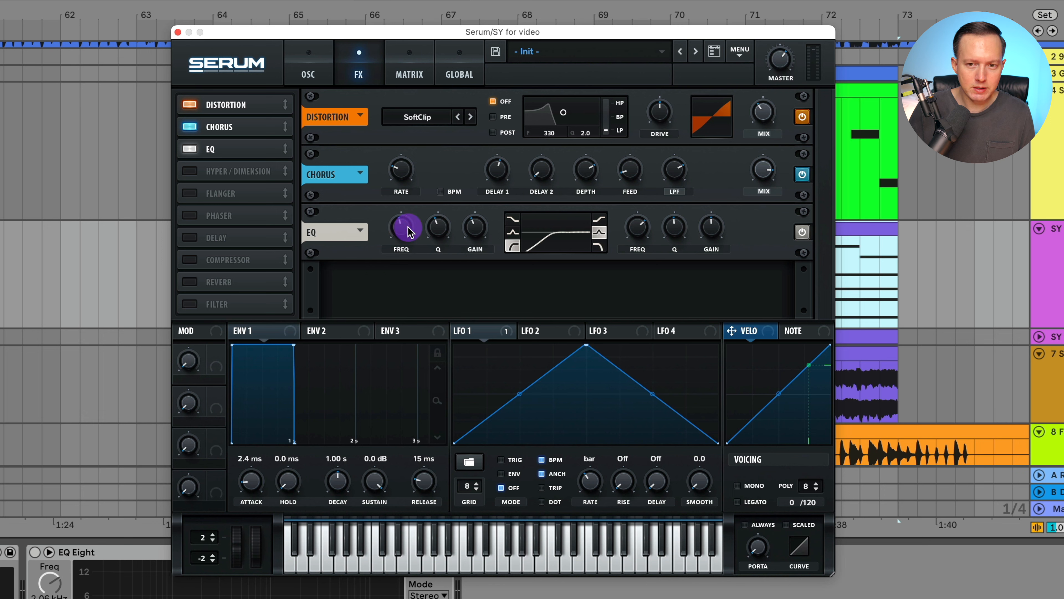
mouse_move(785, 57)
drag(785, 58, 785, 50)
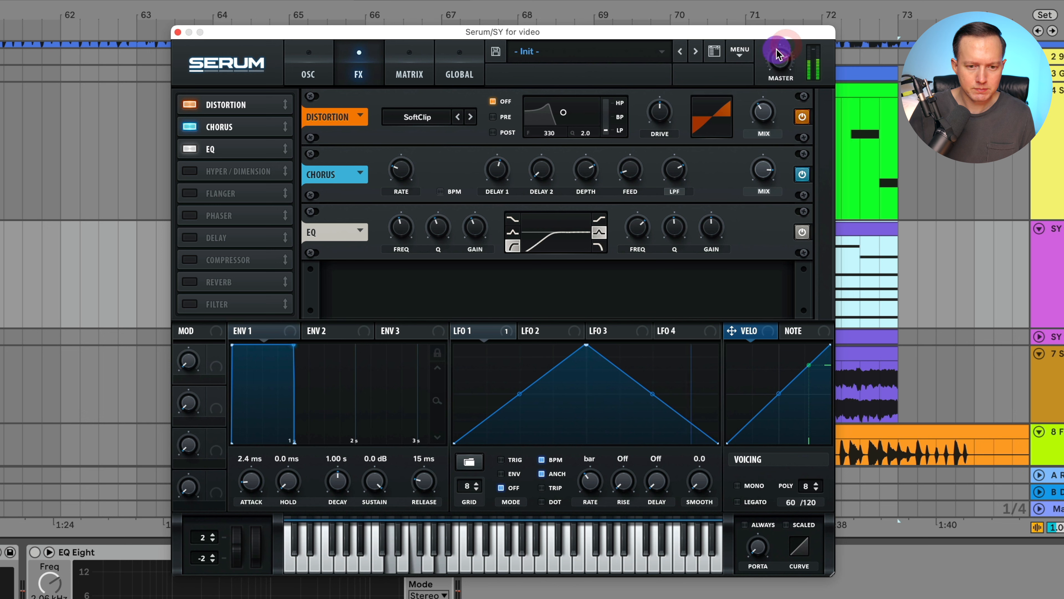